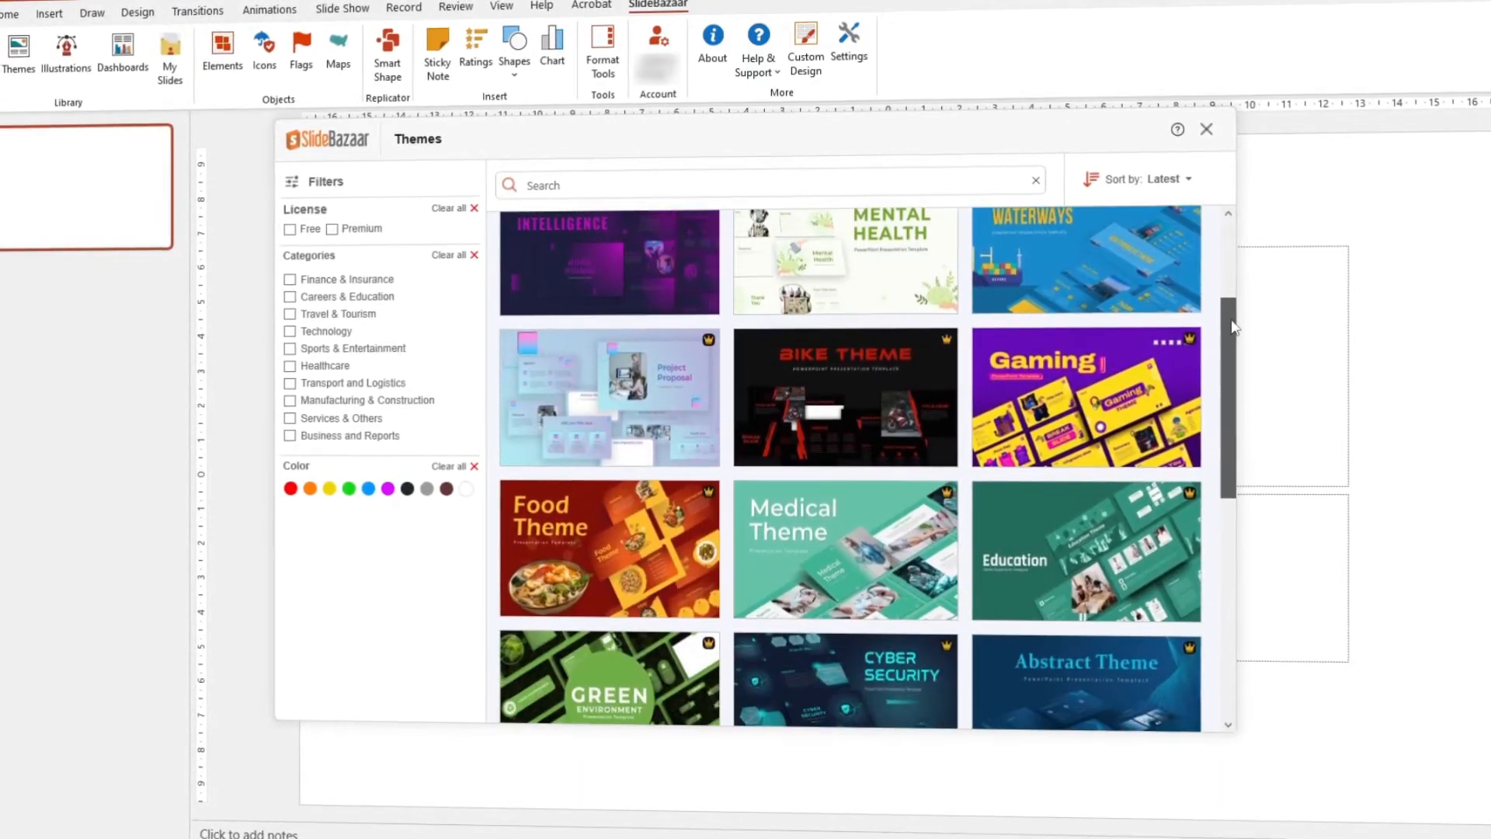
pyautogui.moveTo(1234, 396); pyautogui.dragTo(1235, 494)
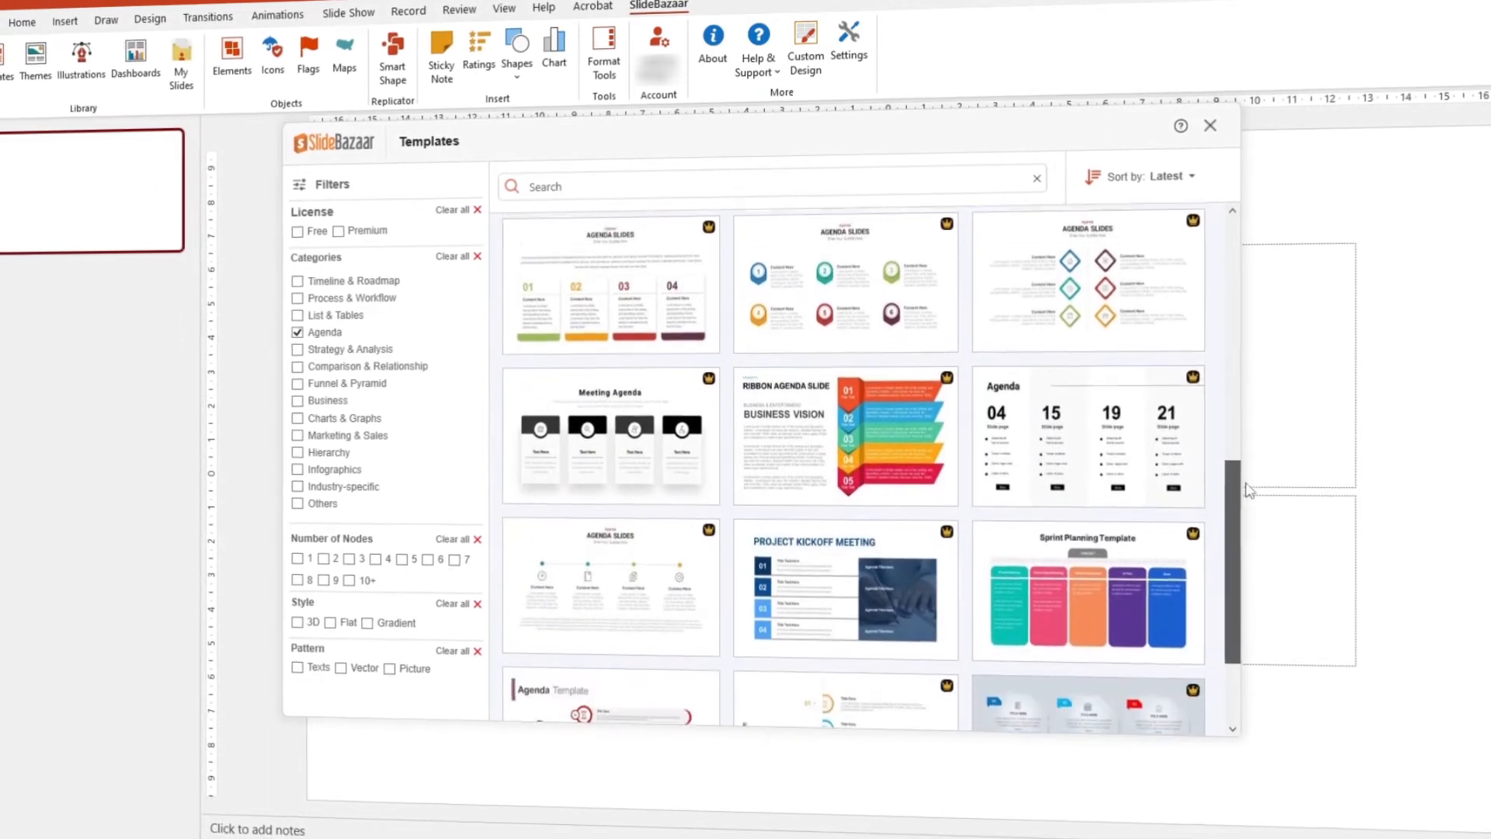
# Step: Insert the Project Kickoff Meeting agenda template from SlideBazaar and return to the story board deck
pyautogui.moveTo(1249, 496); pyautogui.dragTo(1248, 547)
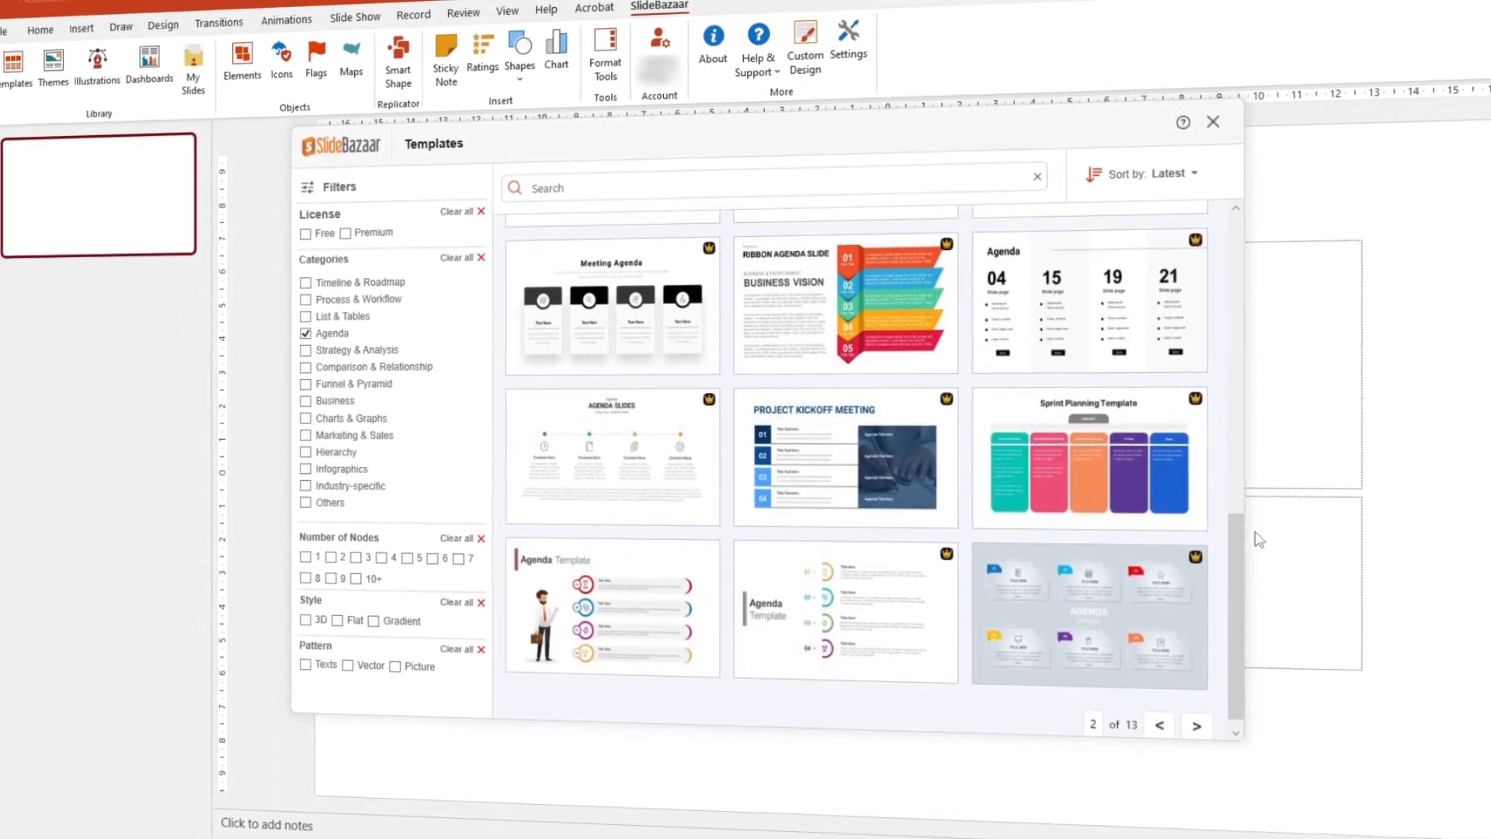
pyautogui.click(844, 459)
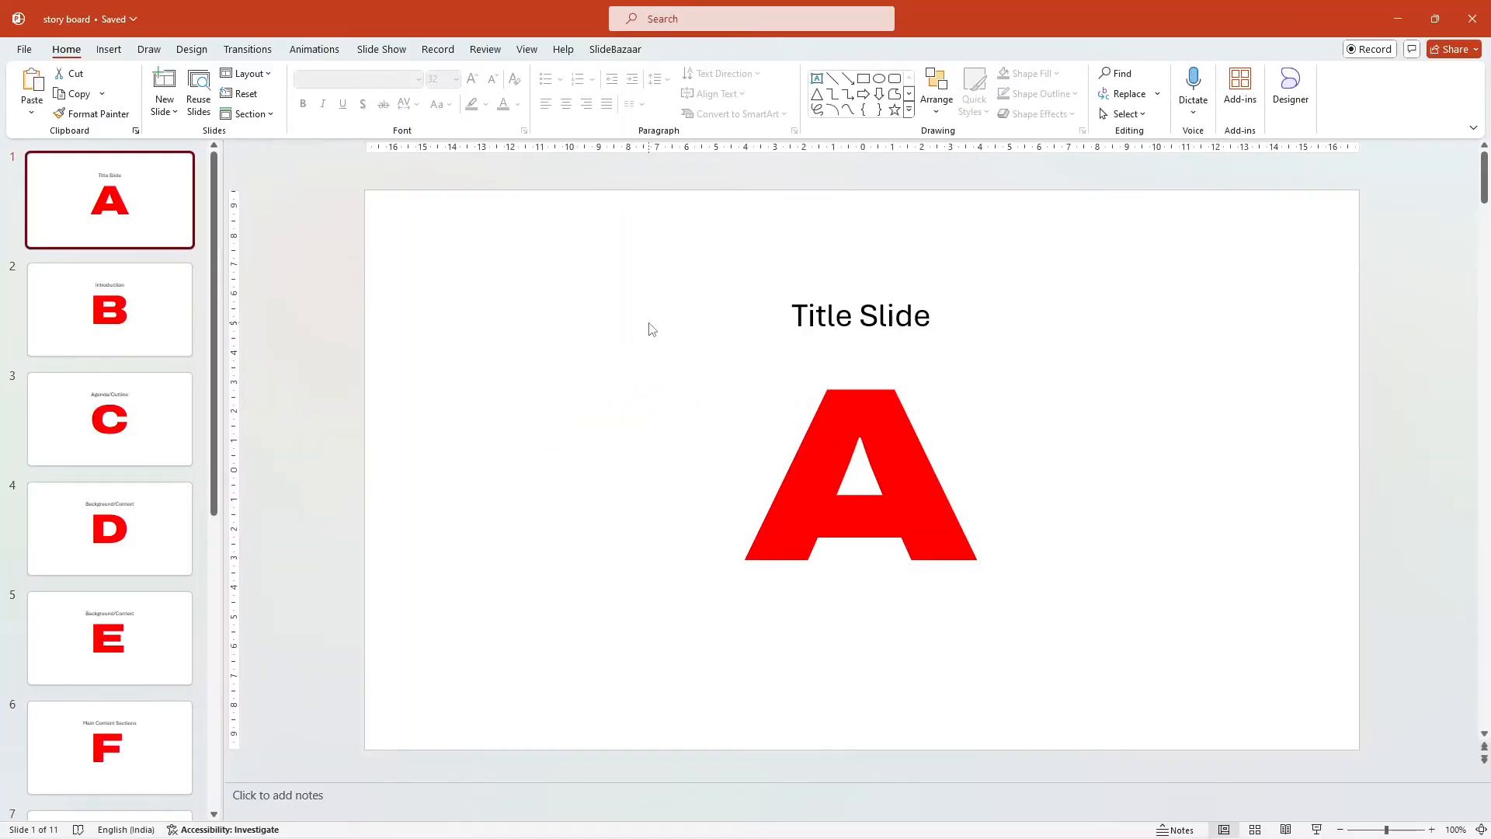
# Step: Step through the story board slides from Title Slide A down to the closing slide K
pyautogui.press('pagedown')
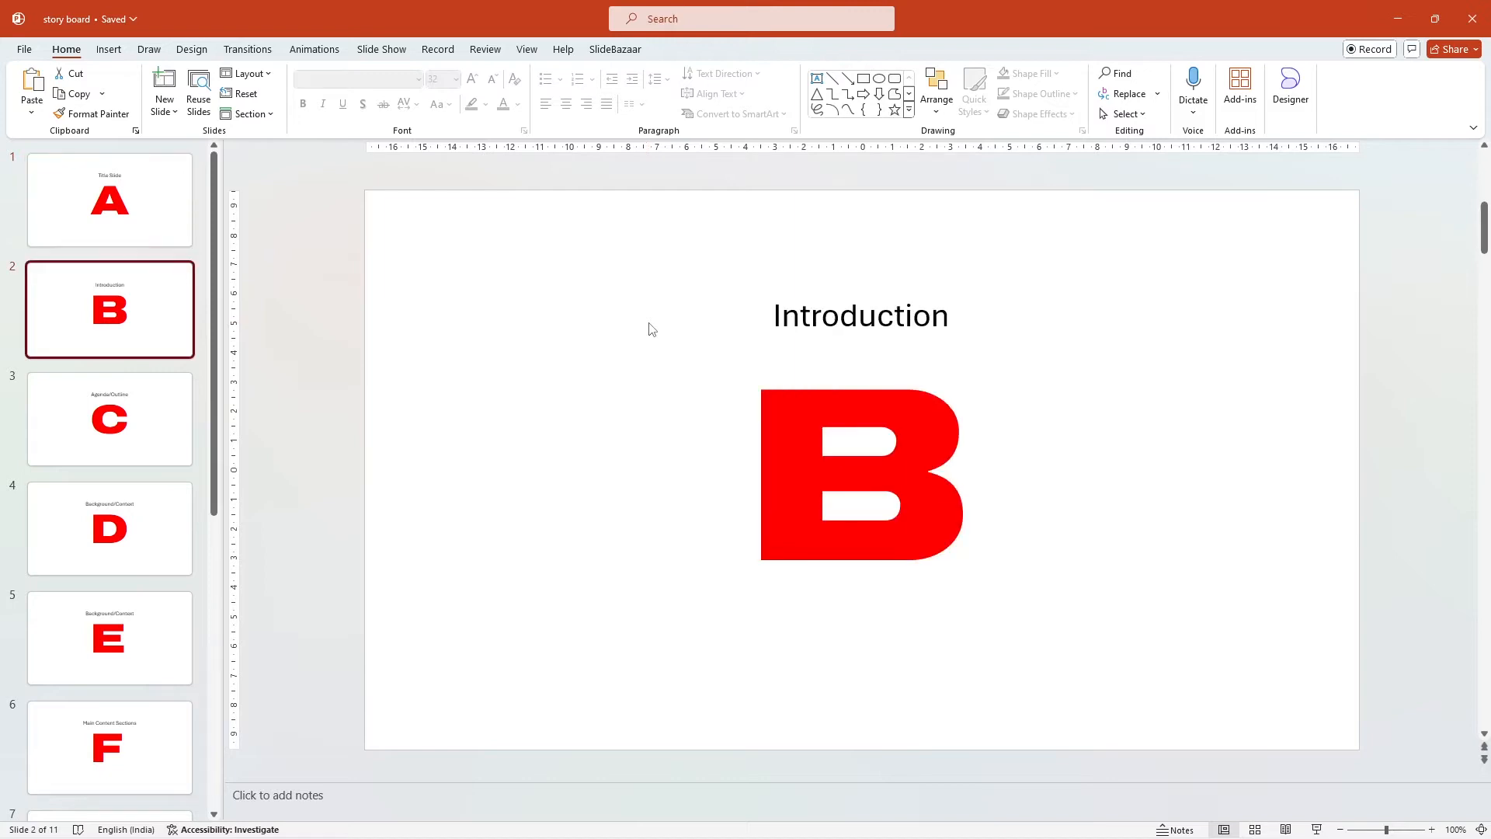
pyautogui.press('pagedown')
pyautogui.press('pagedown')
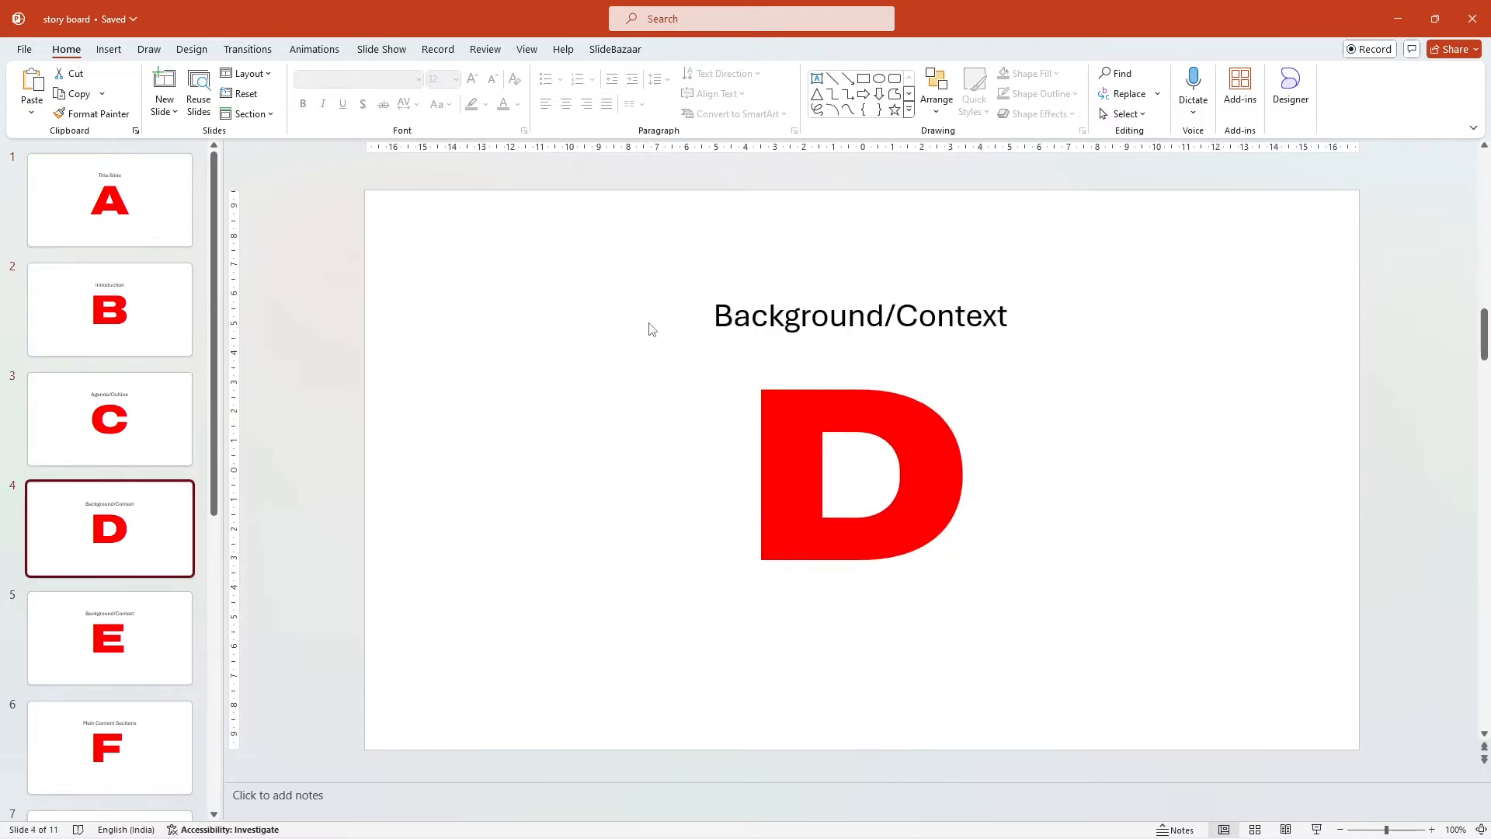
pyautogui.press('pagedown')
pyautogui.press('pagedown')
pyautogui.press('pagedown')
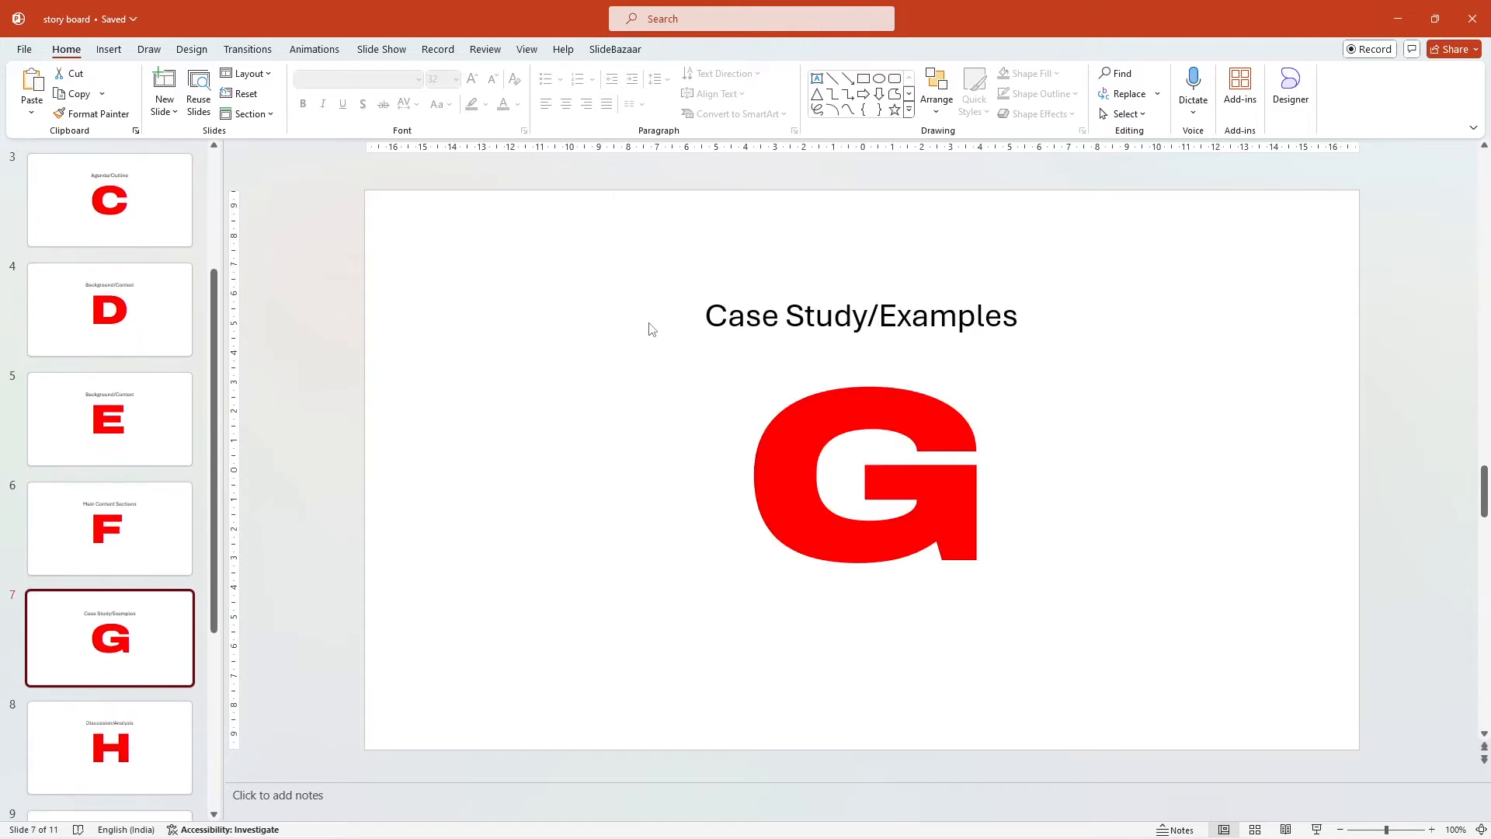
pyautogui.press('pagedown')
pyautogui.press('pagedown')
pyautogui.press('pagedown')
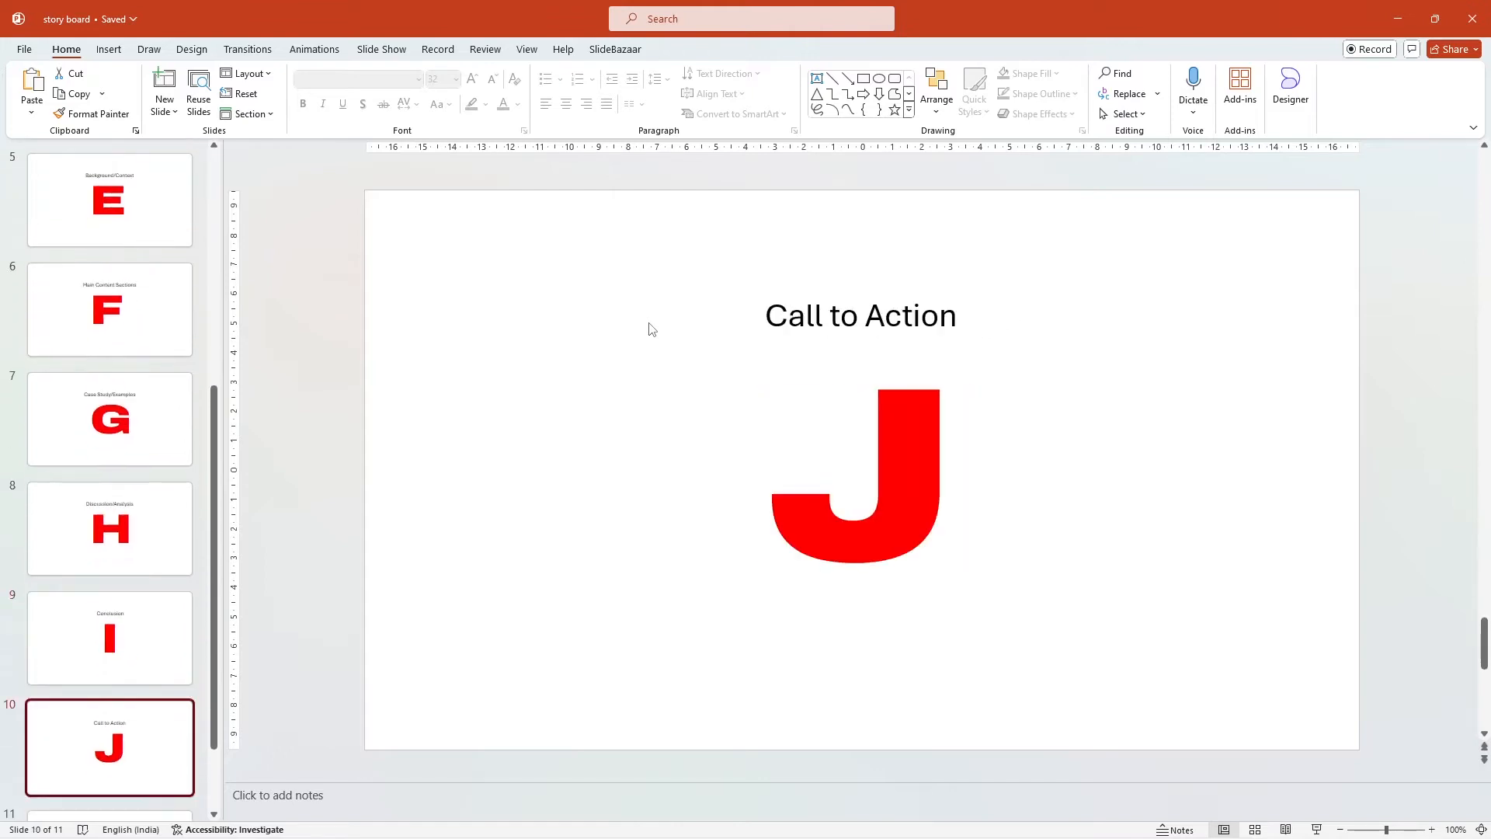
pyautogui.press('pagedown')
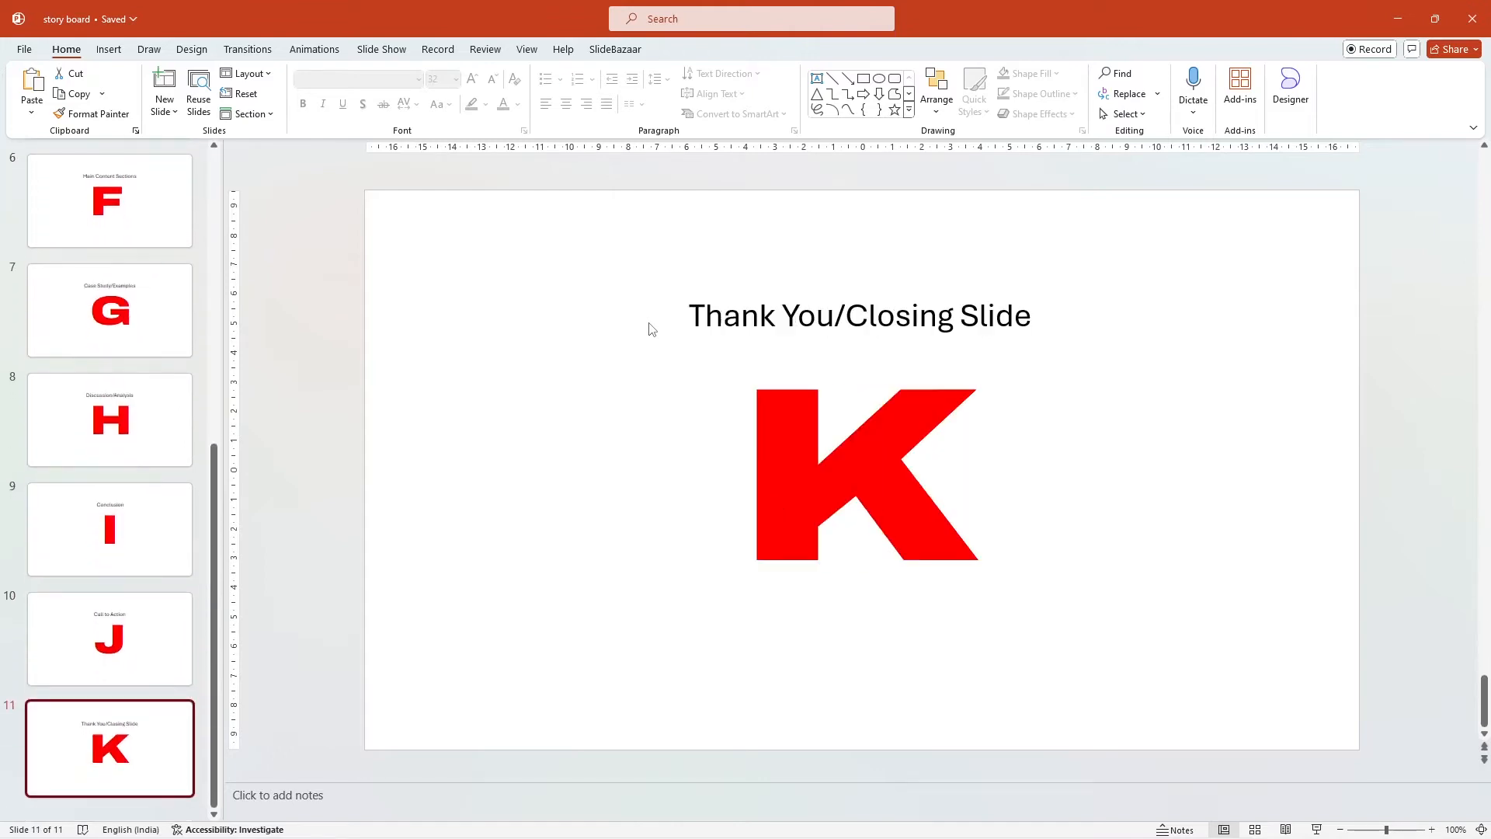
# Step: Apply the Picture with Caption layout and paste the Introduction title and three bullet points
pyautogui.click(1254, 829)
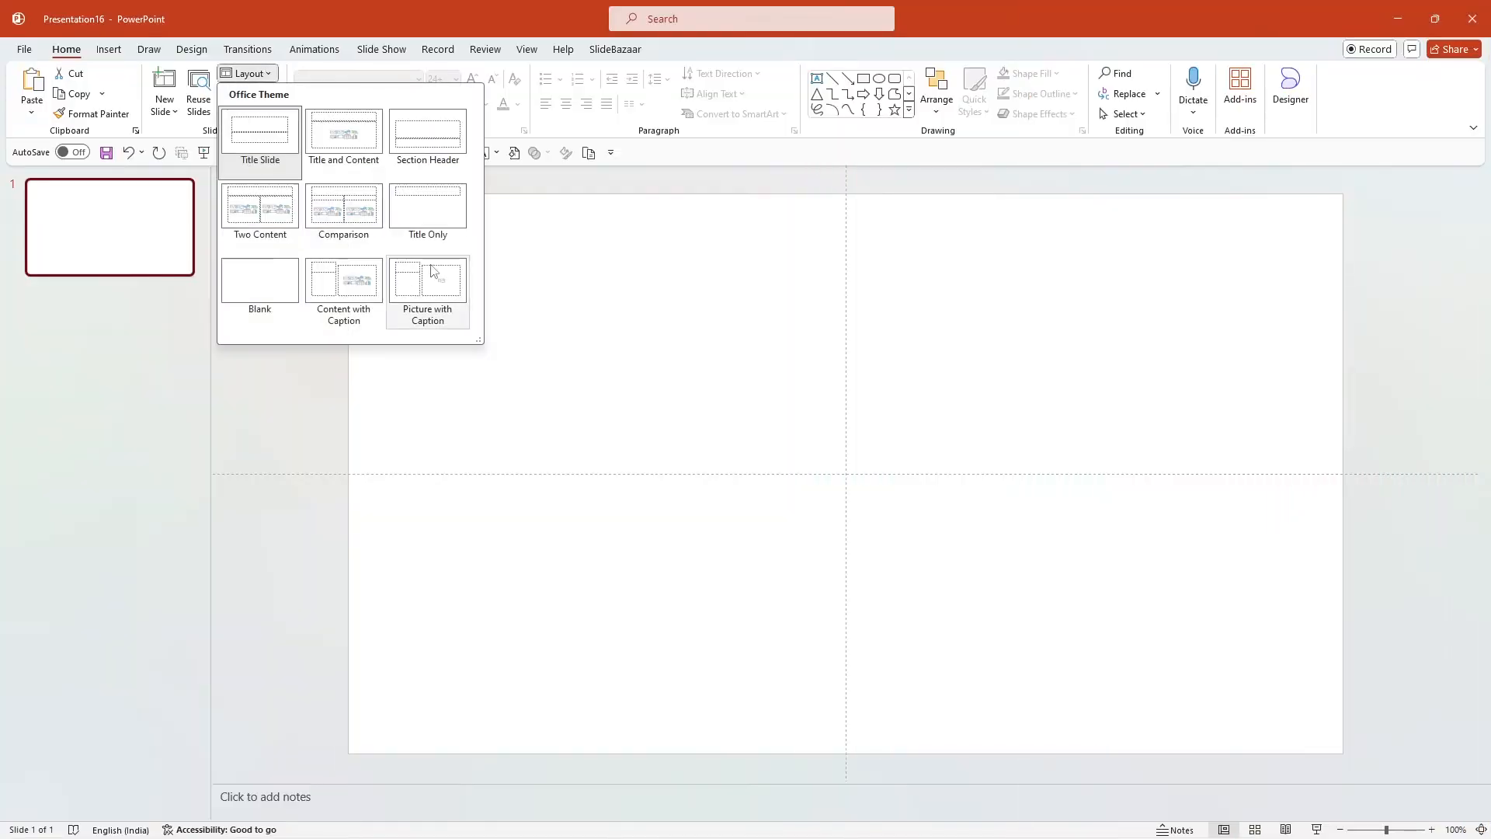
pyautogui.click(427, 289)
pyautogui.click(661, 340)
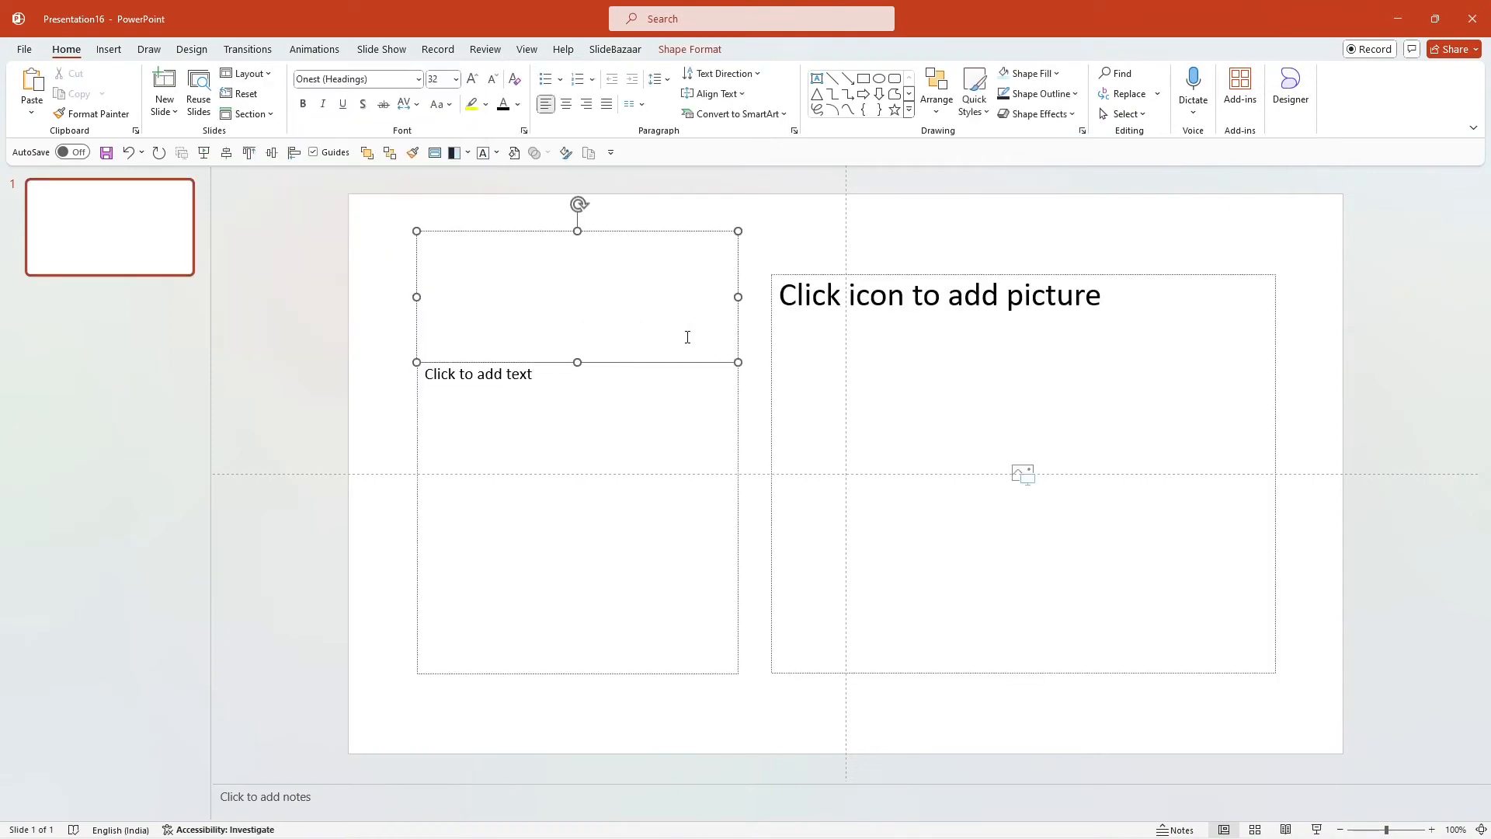
pyautogui.write('Introduction')
pyautogui.click(436, 385)
pyautogui.write('Company Overview: Brief history, mission statement, and vision. Core Values: What drives your business. Current Position: Current status in the market, recent achievements.')
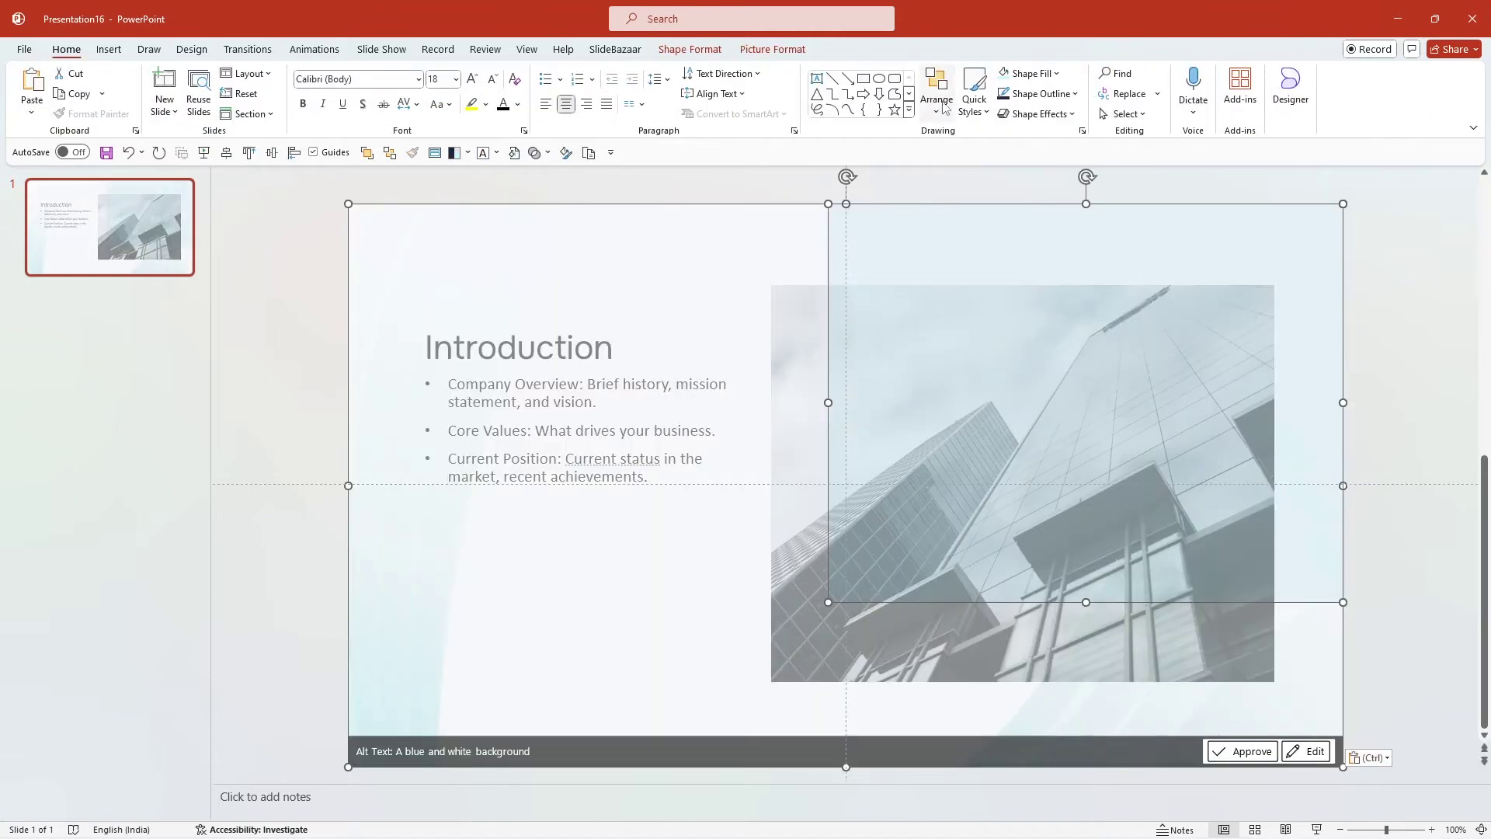
# Step: Send the pale background shape behind the text and building photo
pyautogui.click(937, 98)
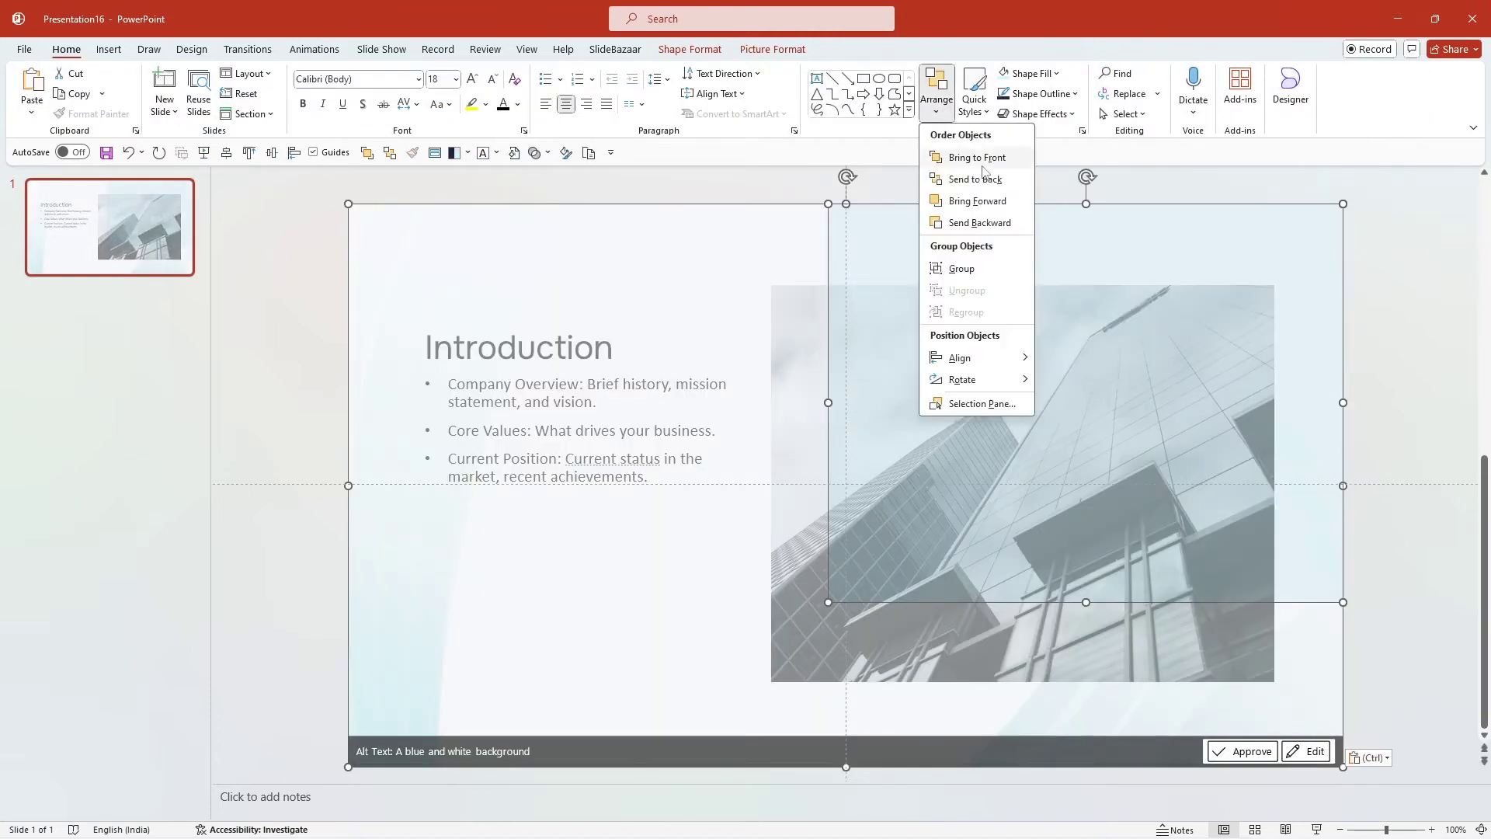
pyautogui.click(995, 206)
pyautogui.click(1396, 416)
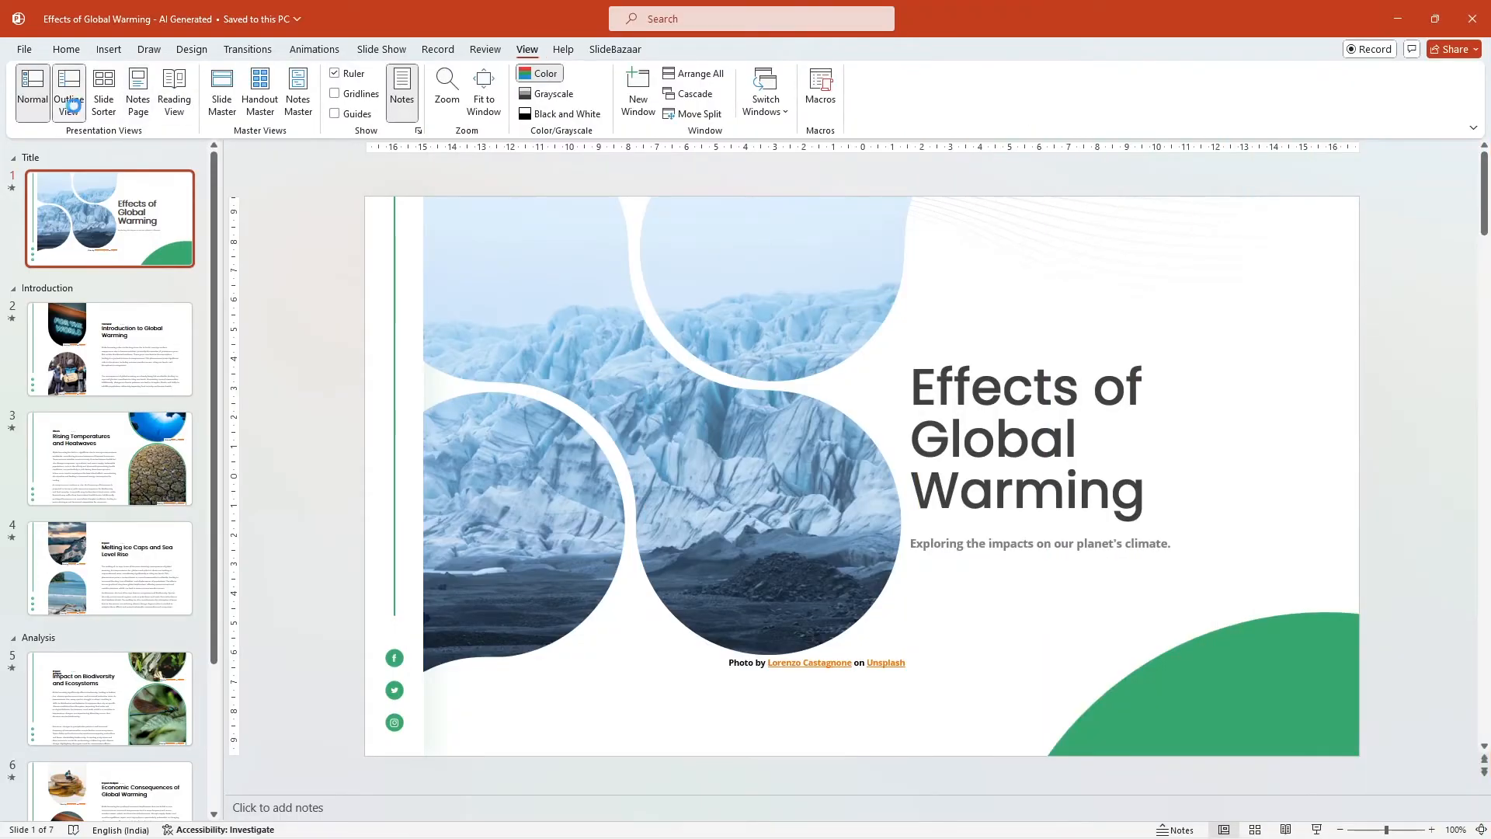
# Step: Reorder Melting Ice Caps to slide 6 in Outline View, then return to normal view
pyautogui.click(70, 93)
pyautogui.scroll(-3, 111, 292)
pyautogui.scroll(-3, 128, 314)
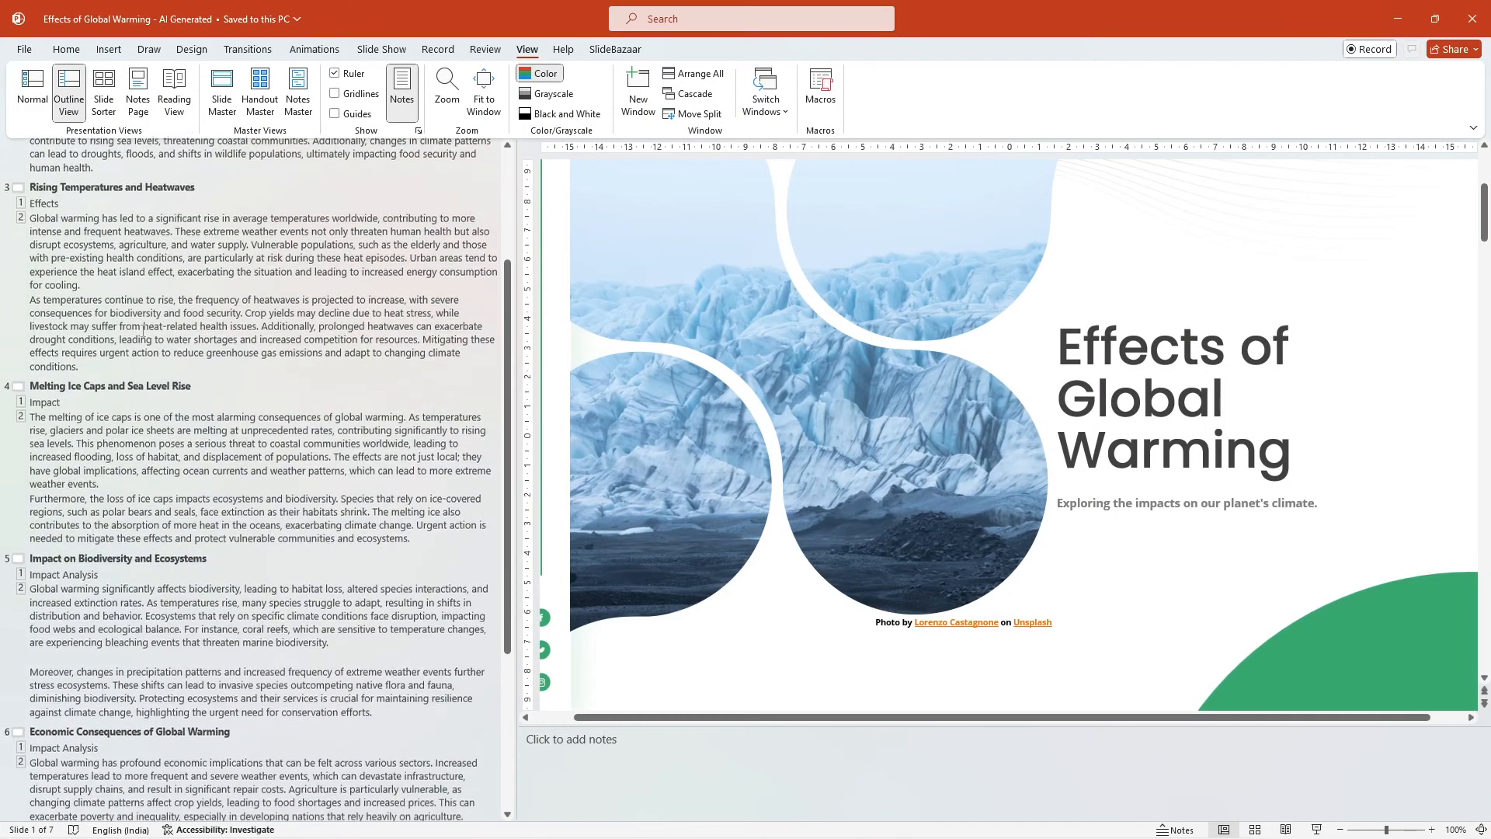
pyautogui.scroll(-3, 135, 326)
pyautogui.scroll(-3, 143, 332)
pyautogui.scroll(-1, 144, 331)
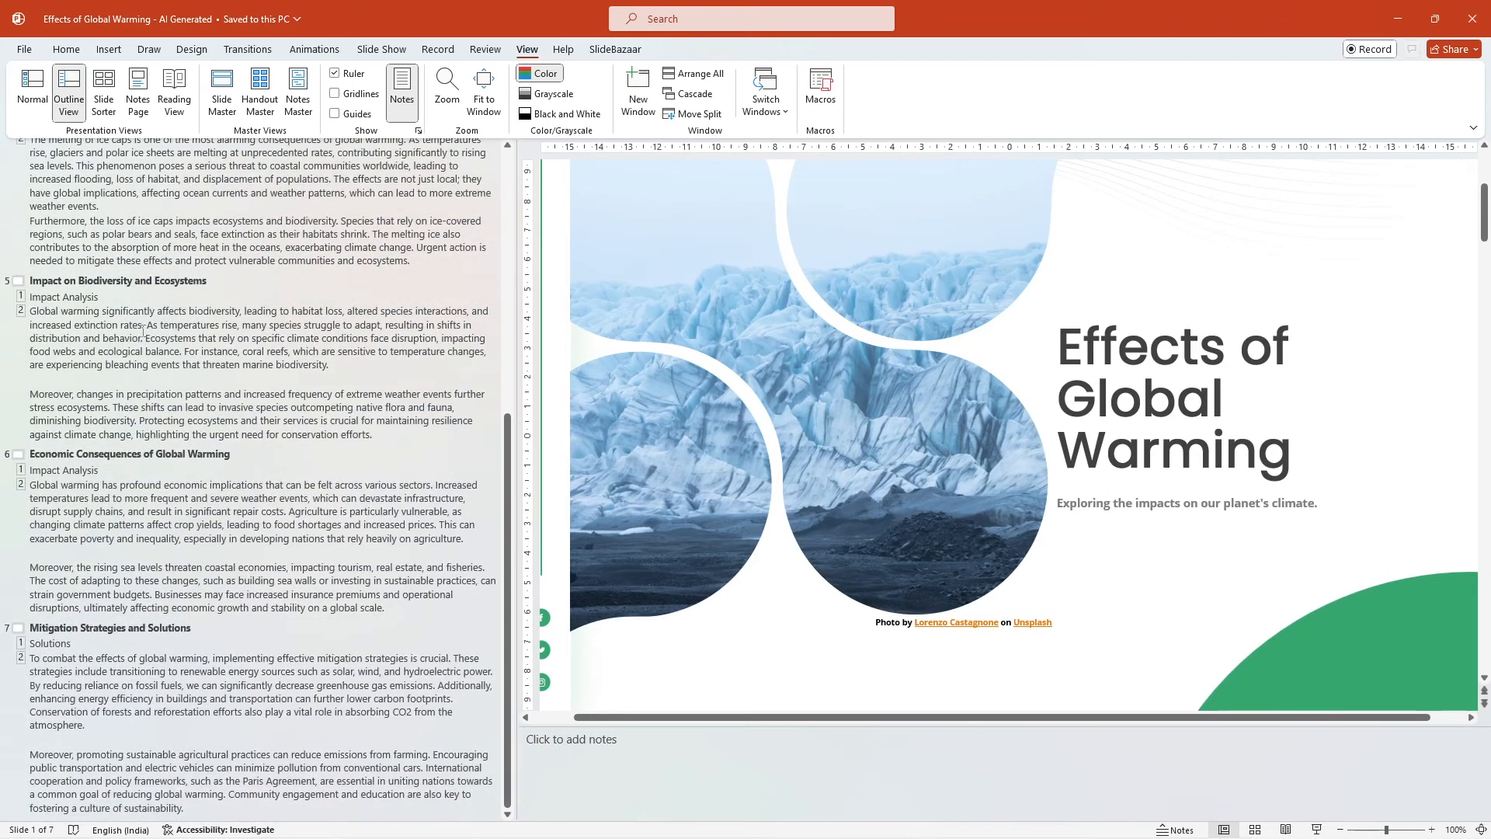
pyautogui.scroll(3, 124, 336)
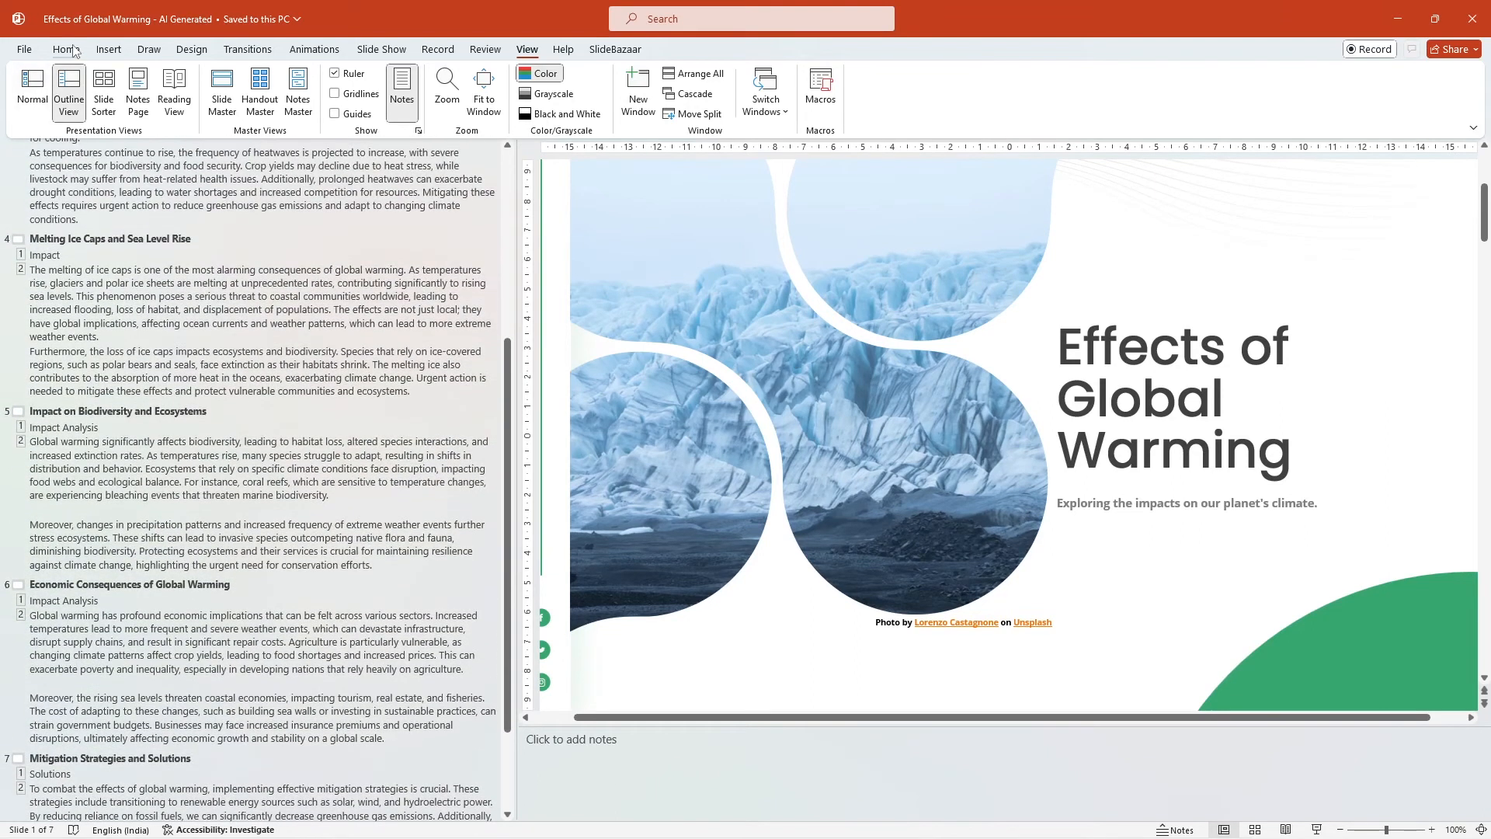
pyautogui.click(66, 48)
pyautogui.click(251, 74)
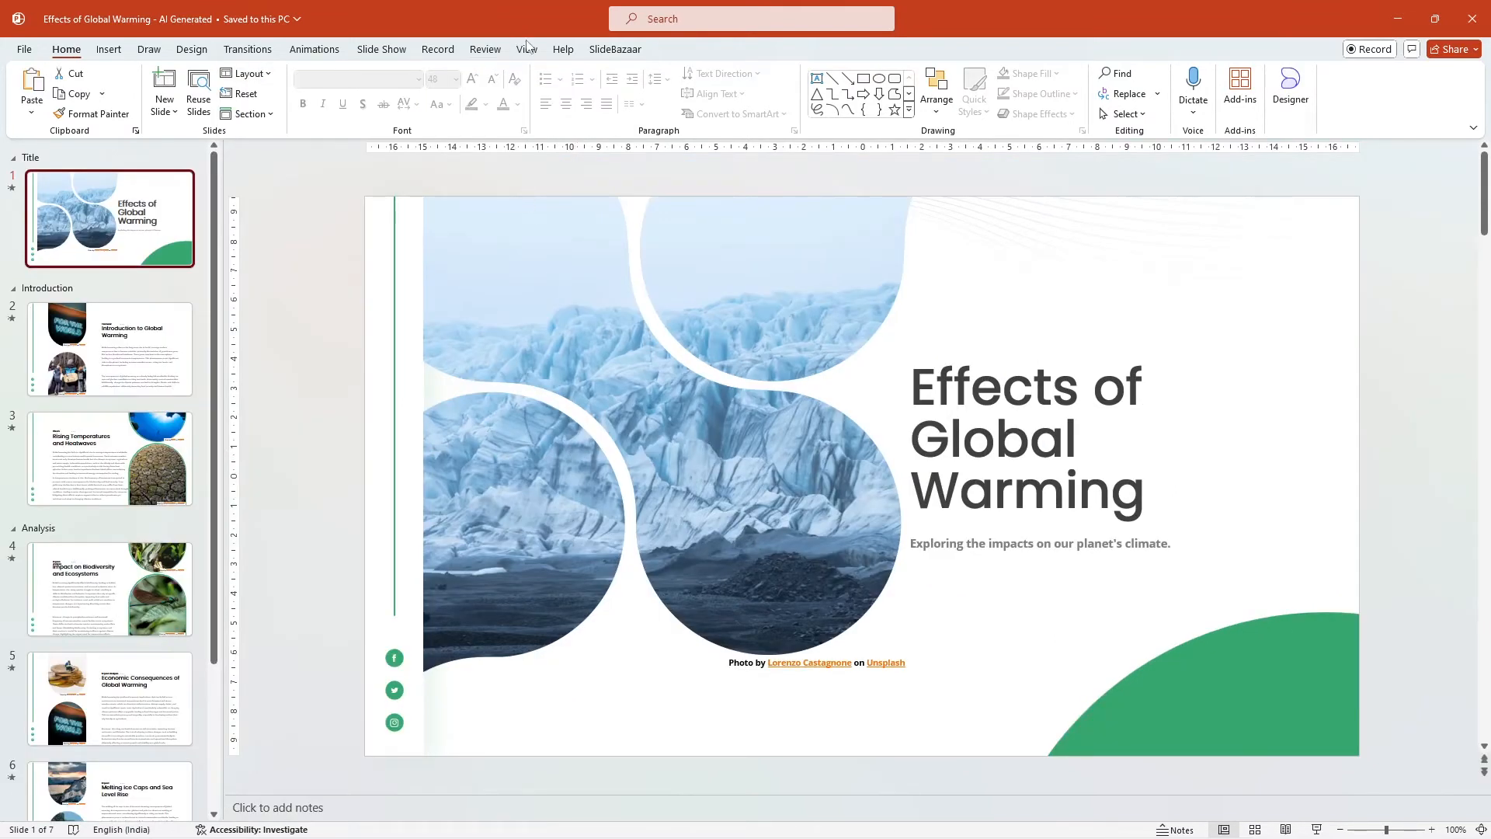
pyautogui.click(528, 49)
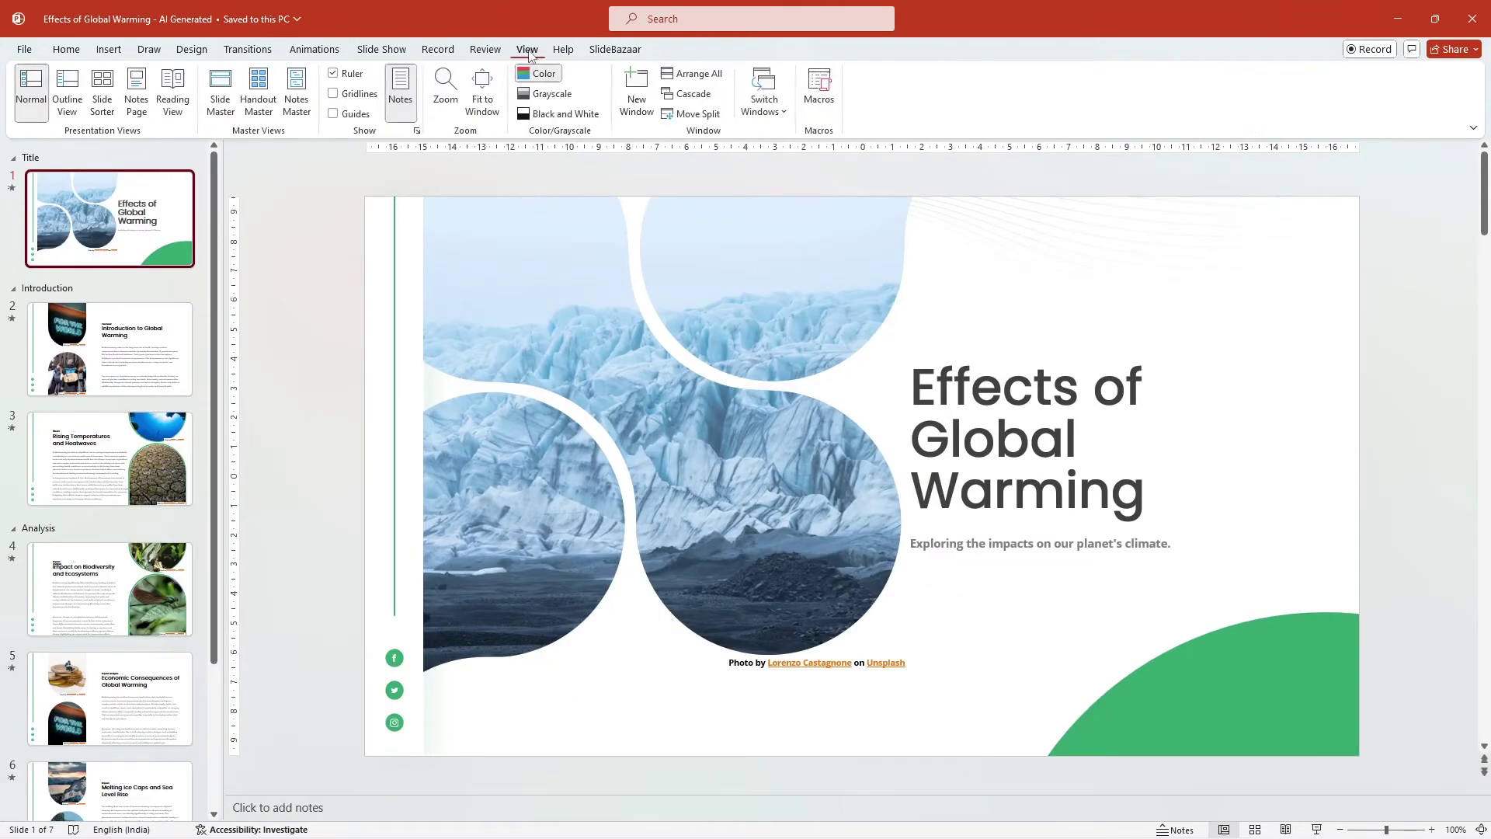
# Step: In Slide Sorter, move the Mitigation Strategies slide from Solutions into the Analysis section
pyautogui.click(103, 93)
pyautogui.scroll(-3, 871, 642)
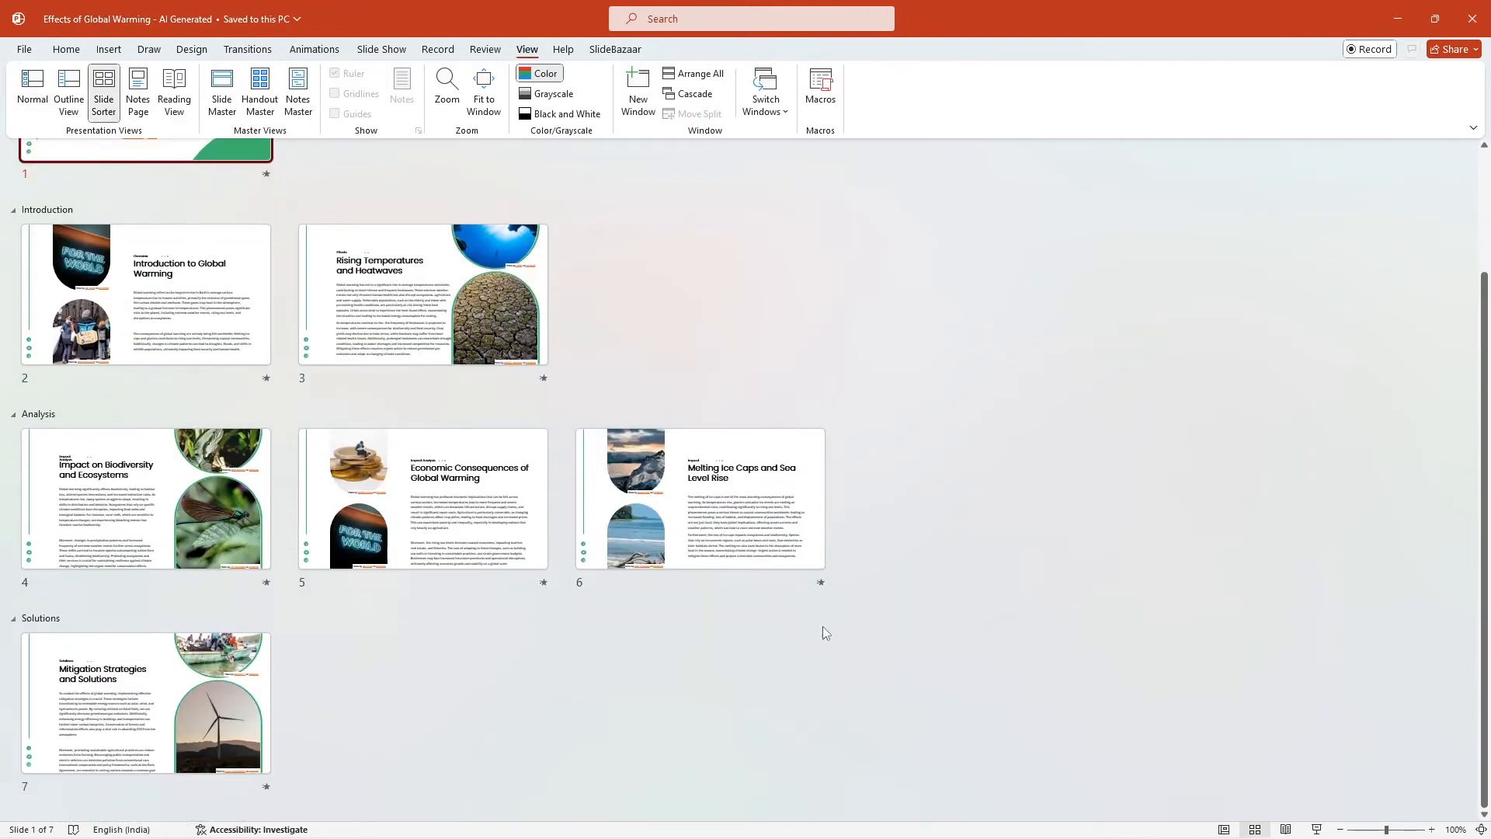
pyautogui.moveTo(731, 513); pyautogui.dragTo(726, 346)
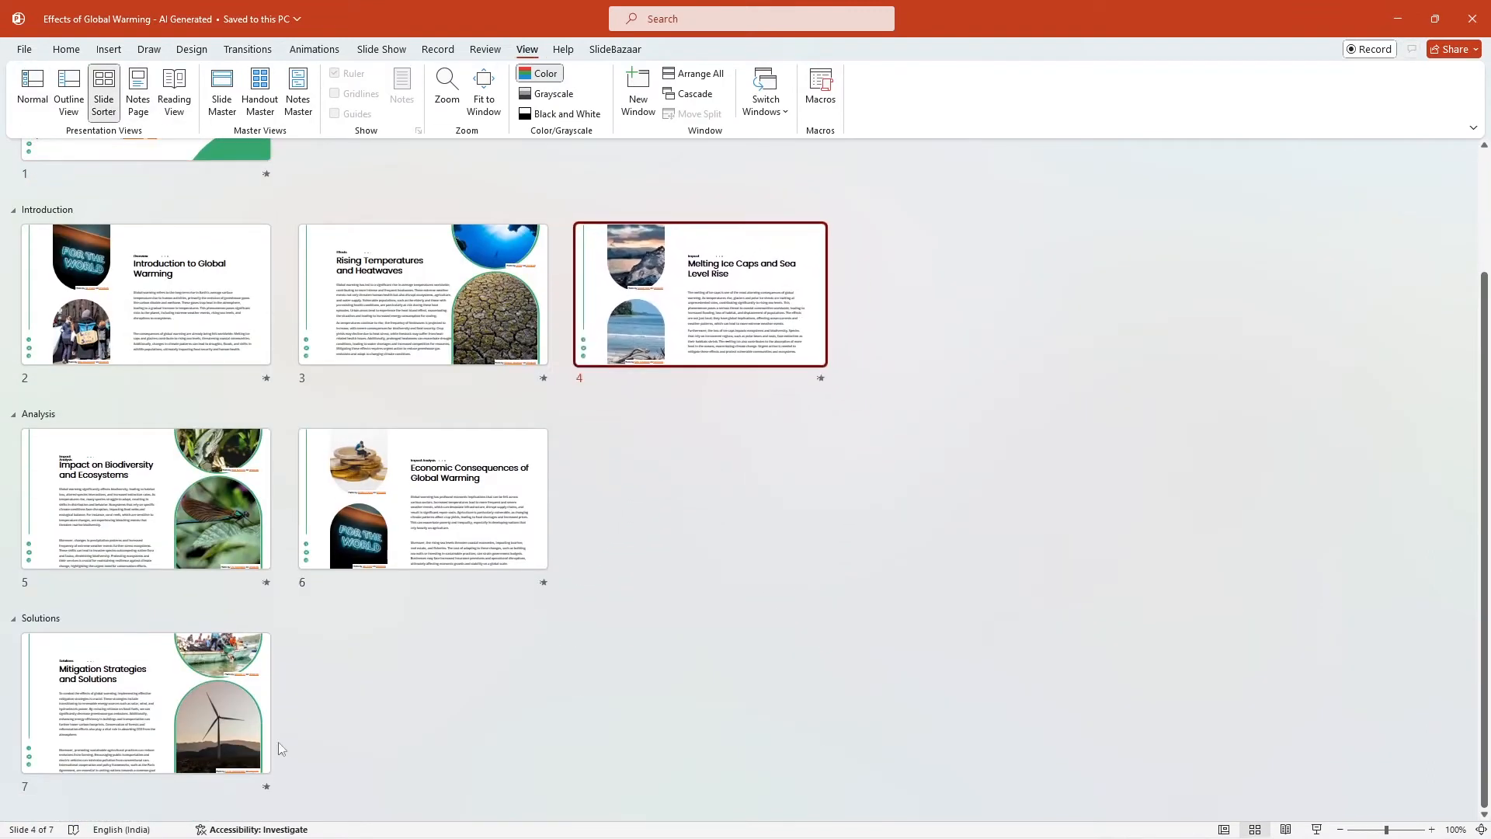
pyautogui.moveTo(146, 703); pyautogui.dragTo(738, 503)
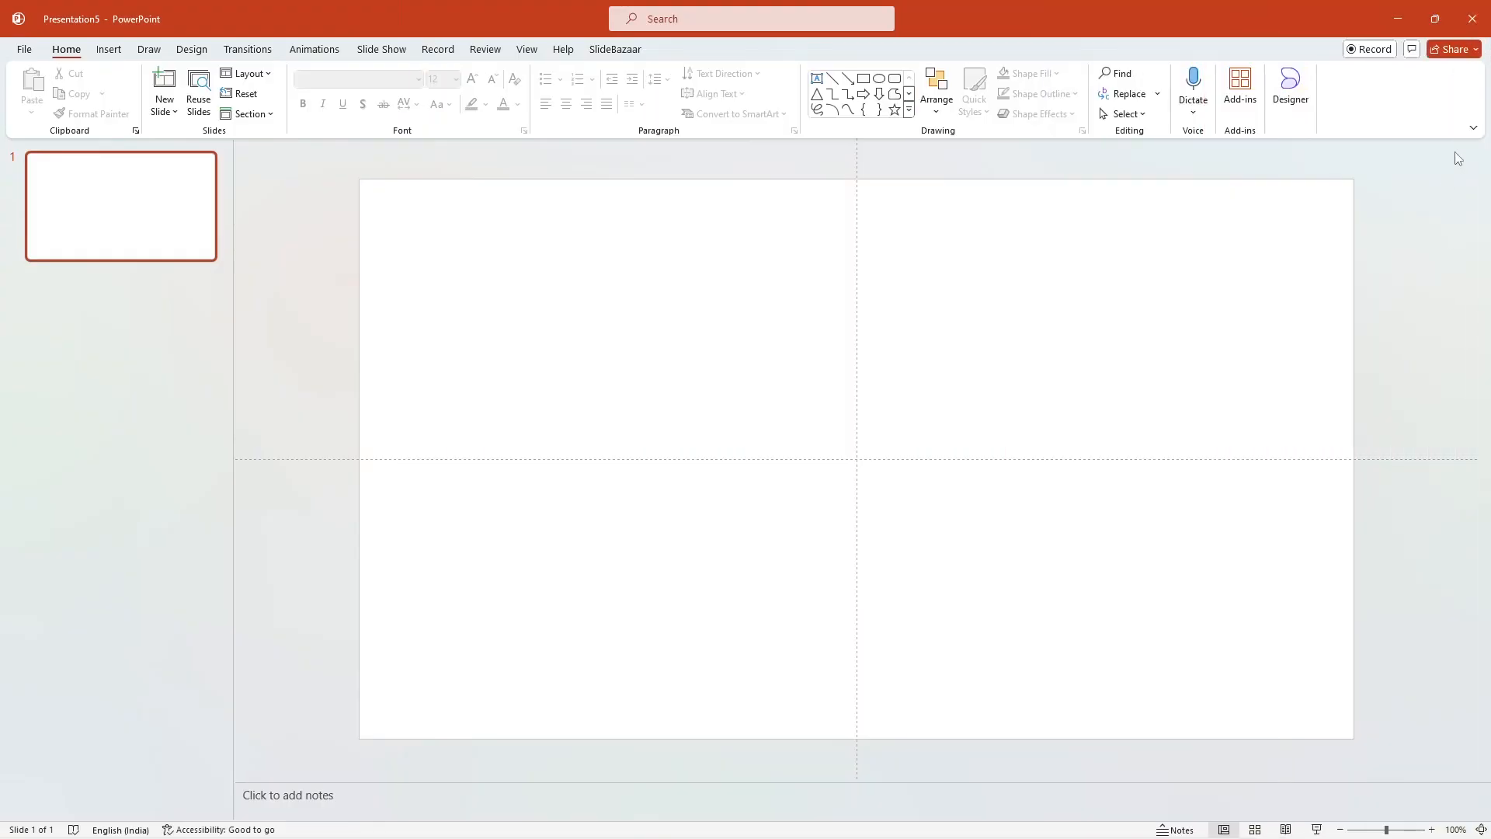
# Step: Turn on the Quick Access Toolbar from the ribbon display options
pyautogui.rightClick(1465, 132)
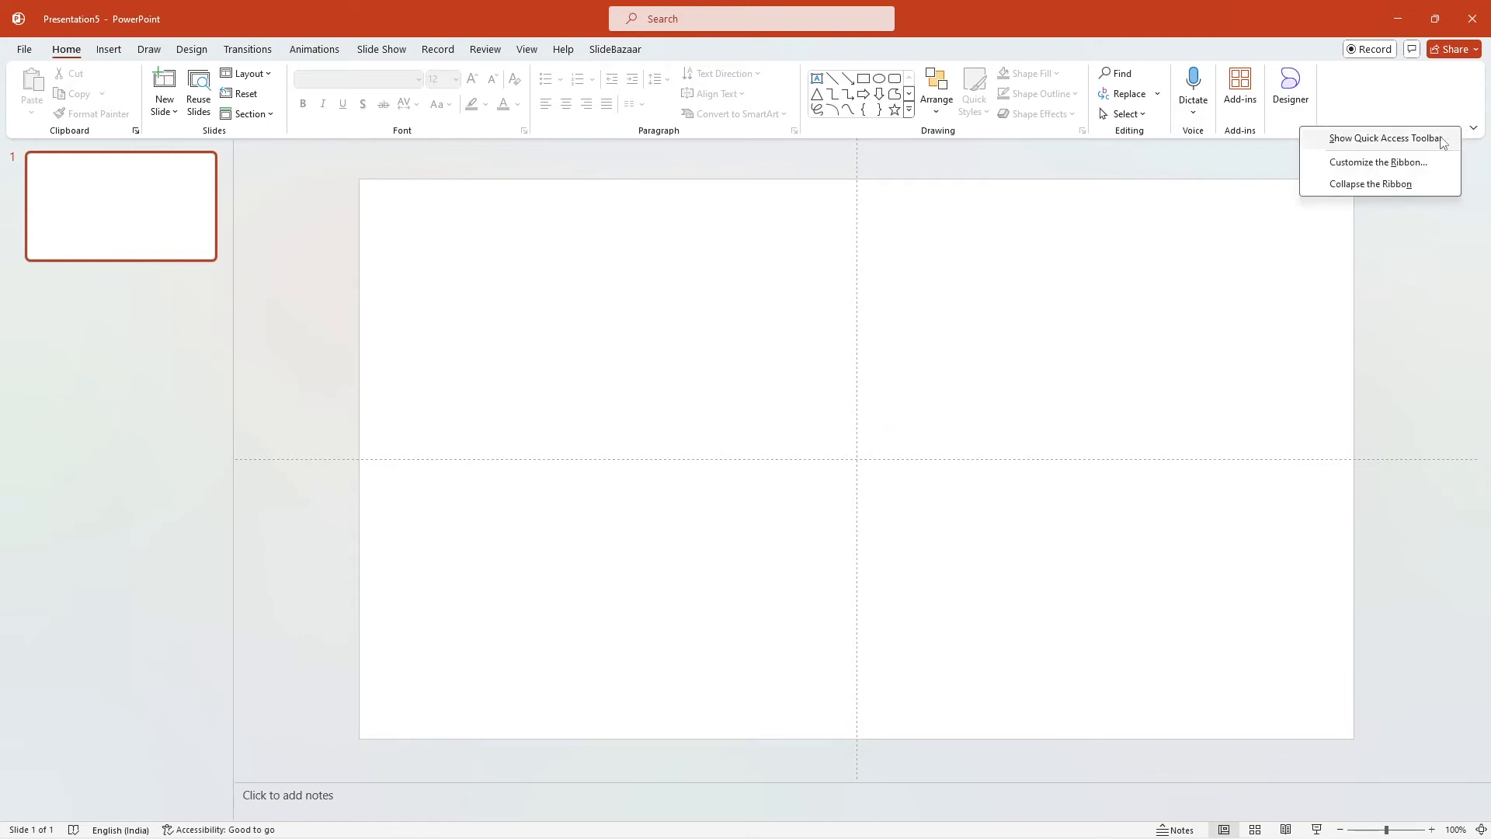
pyautogui.click(1442, 143)
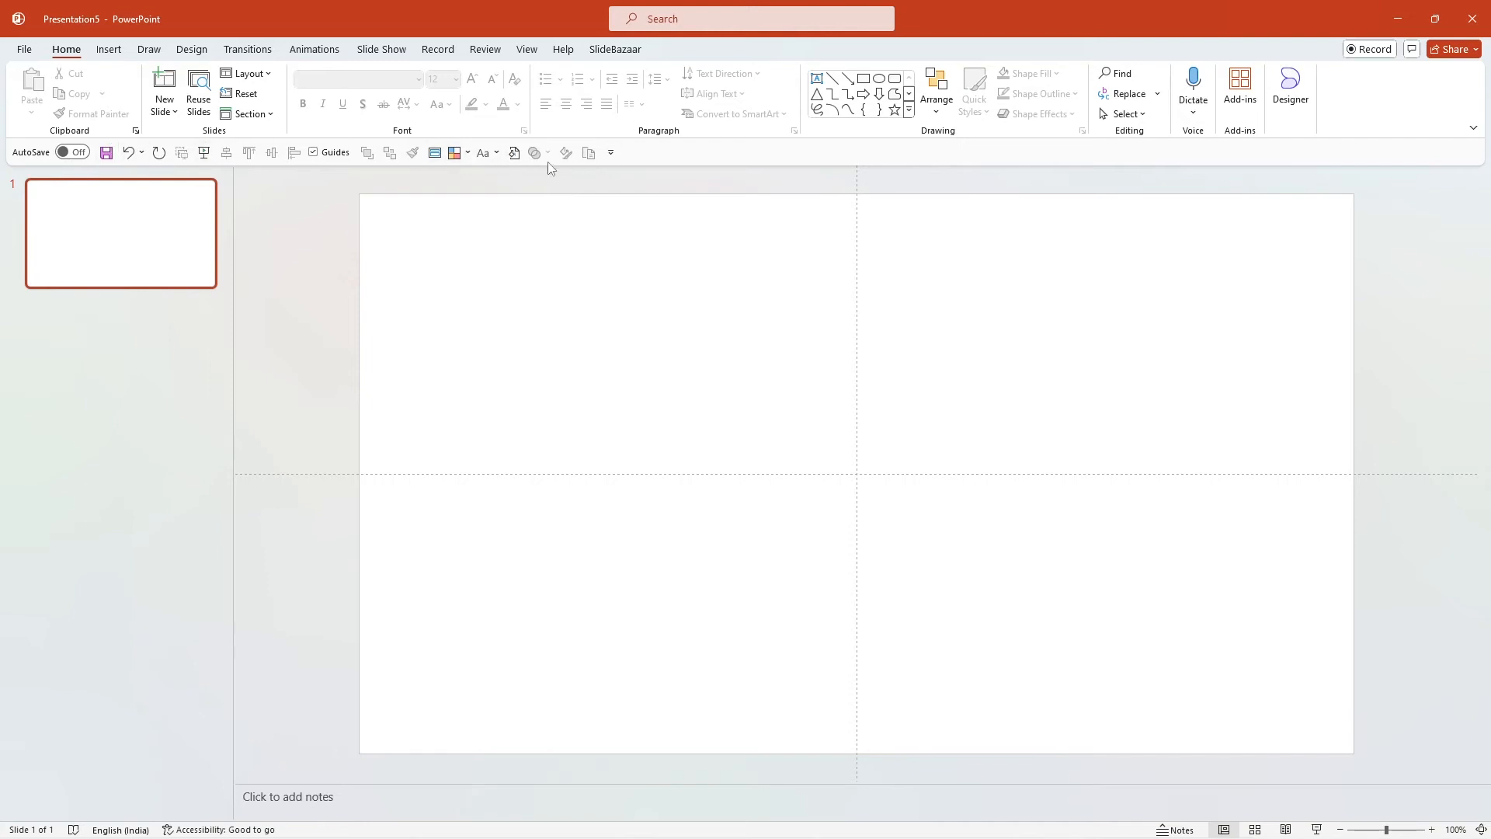
# Step: Add the Copy command to the Quick Access Toolbar in PowerPoint Options and confirm
pyautogui.click(24, 50)
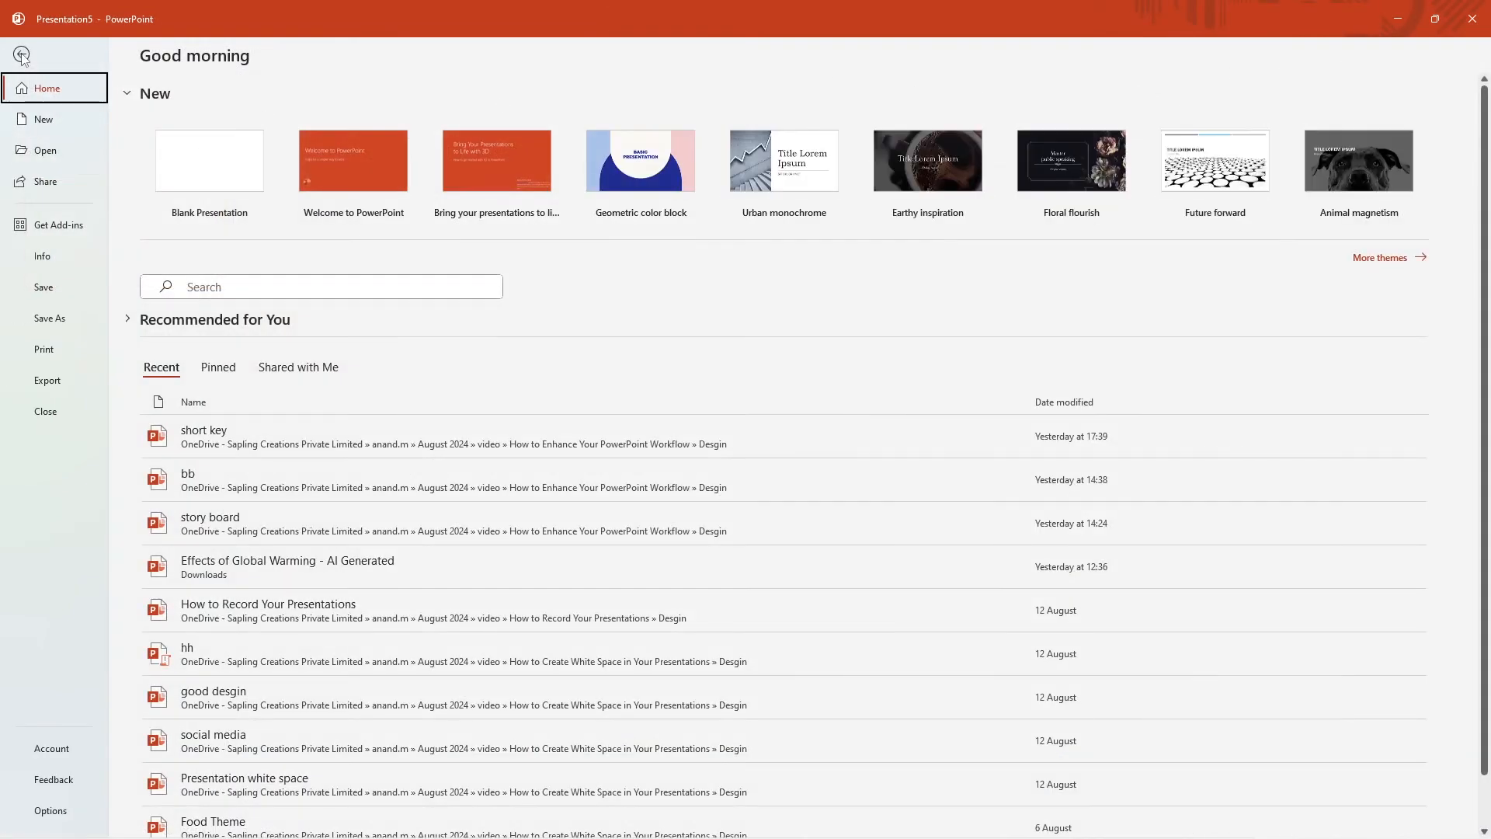
pyautogui.click(51, 810)
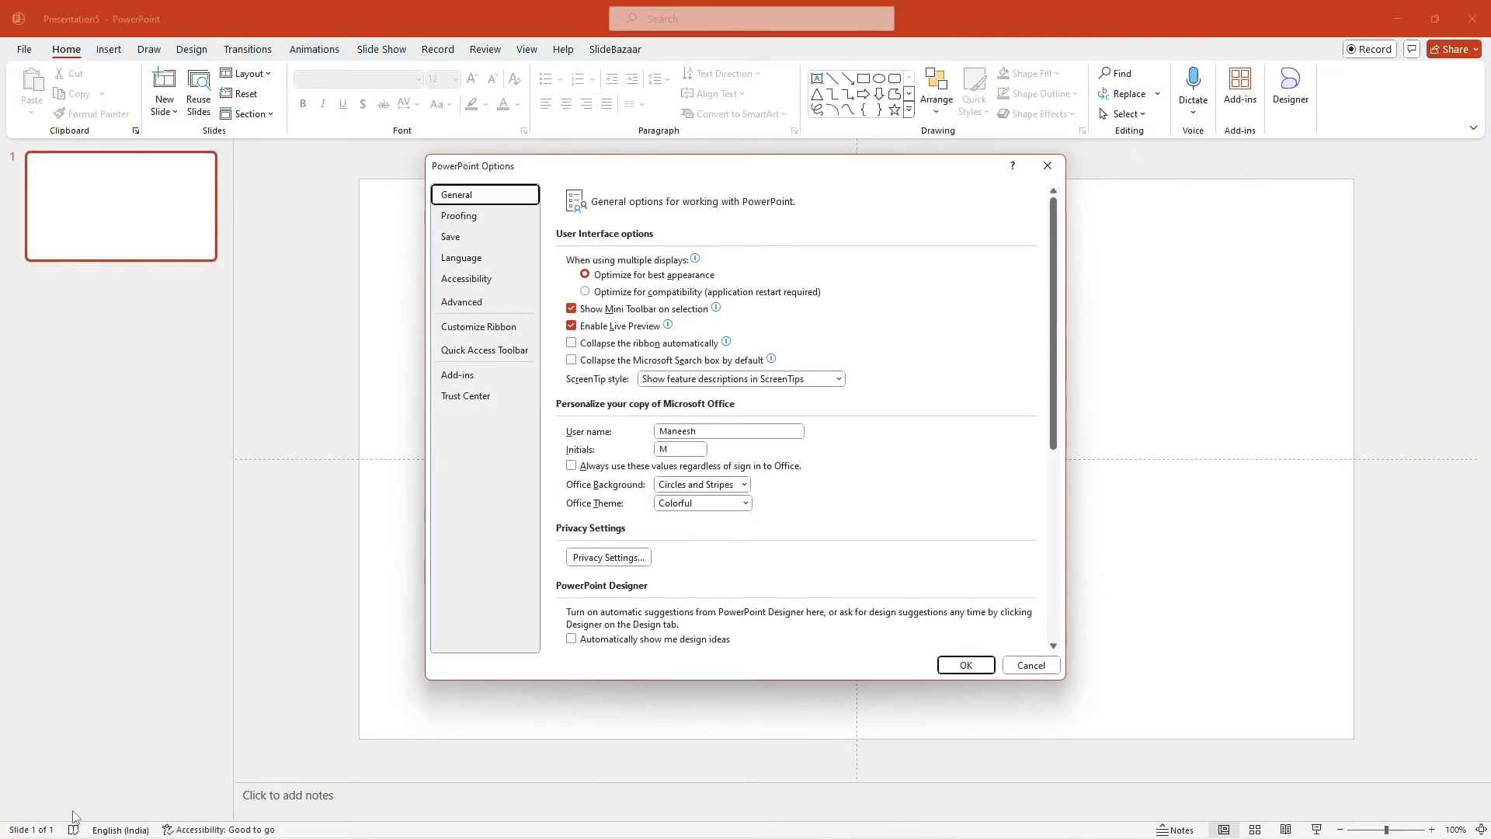
pyautogui.click(483, 351)
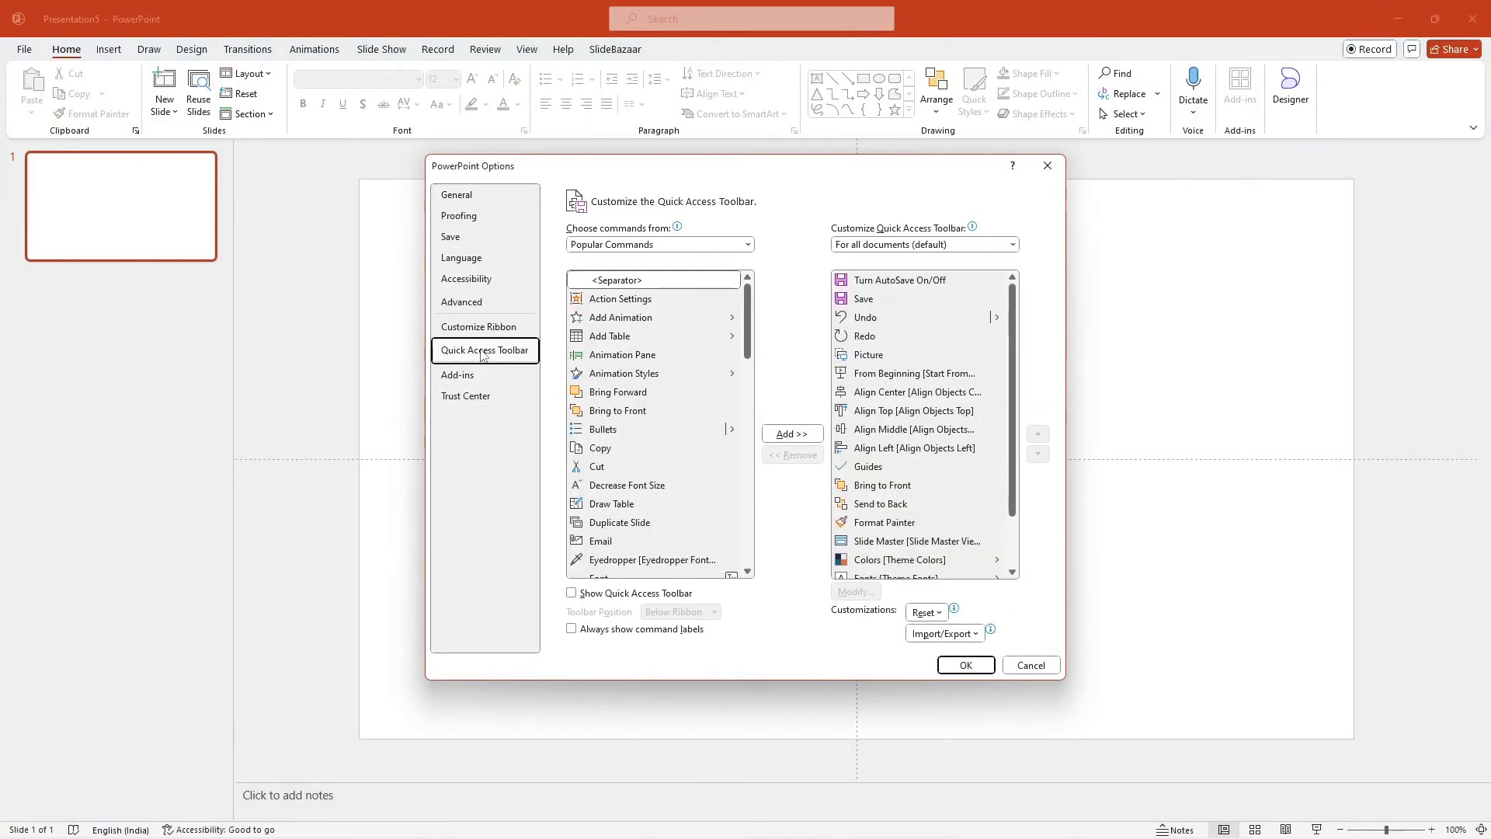
pyautogui.scroll(-1, 621, 429)
pyautogui.click(618, 410)
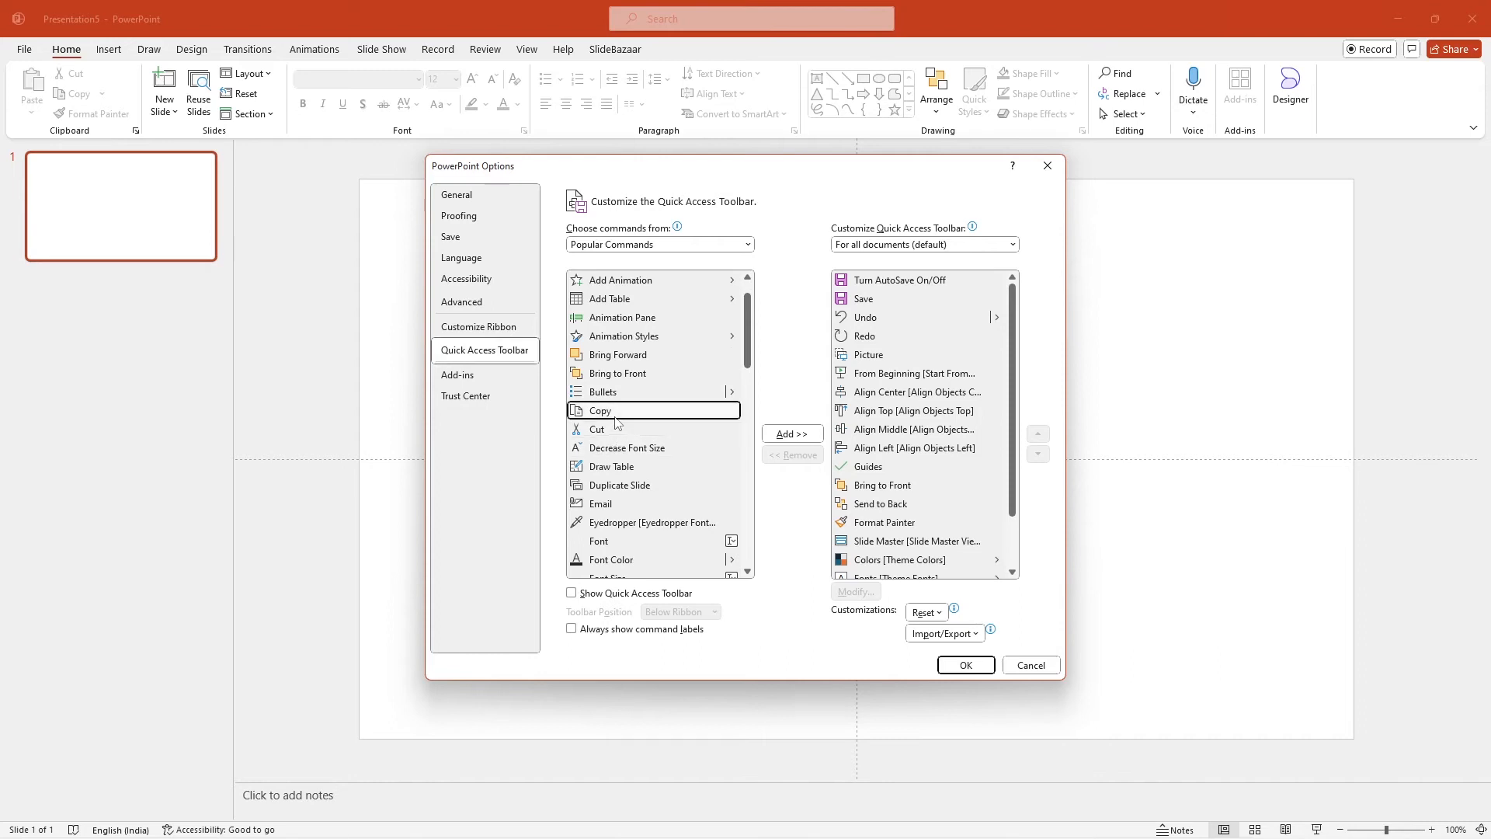
pyautogui.click(791, 433)
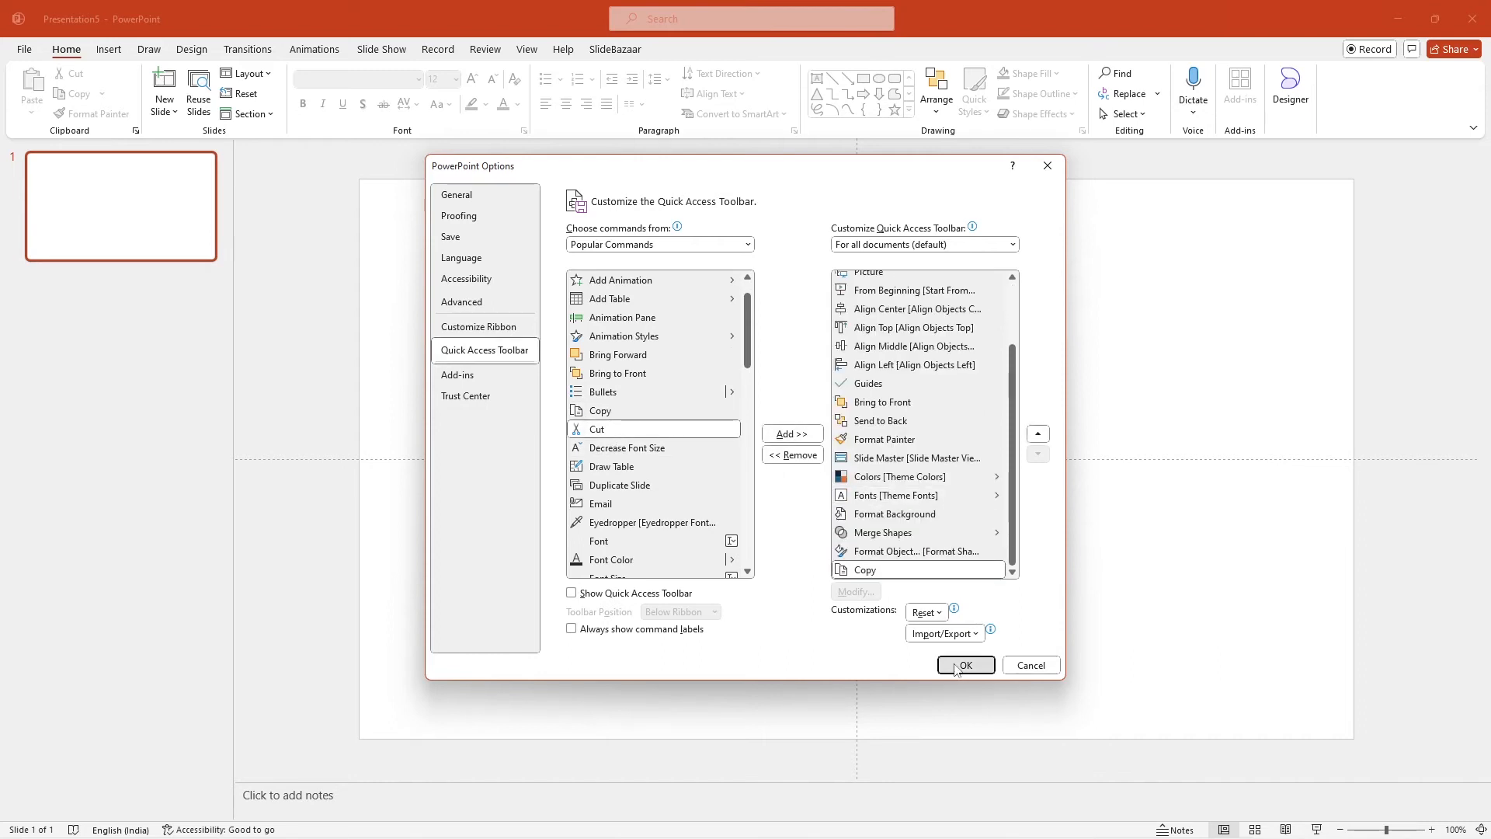
pyautogui.click(964, 665)
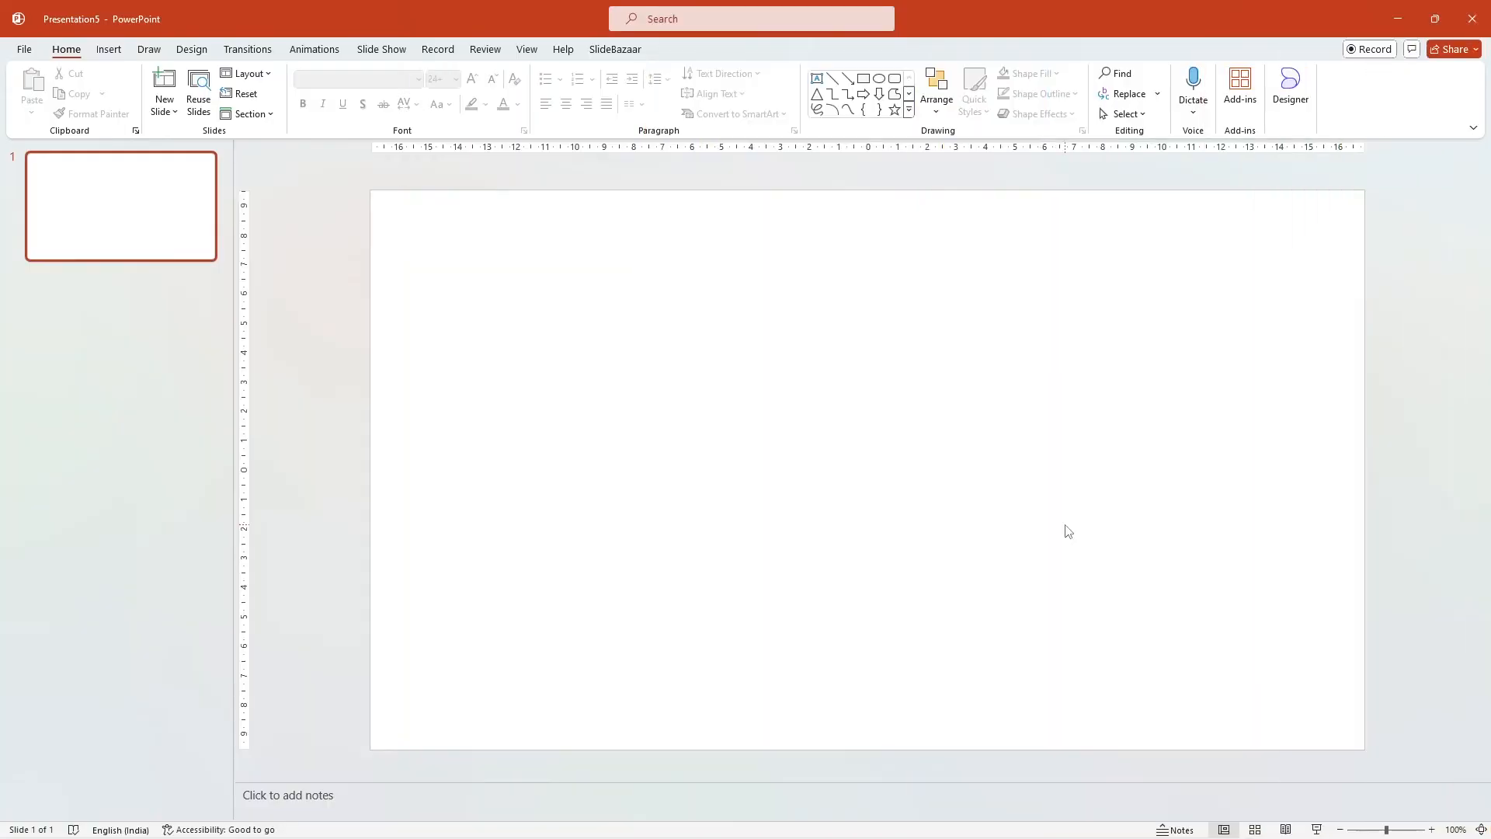
pyautogui.click(615, 49)
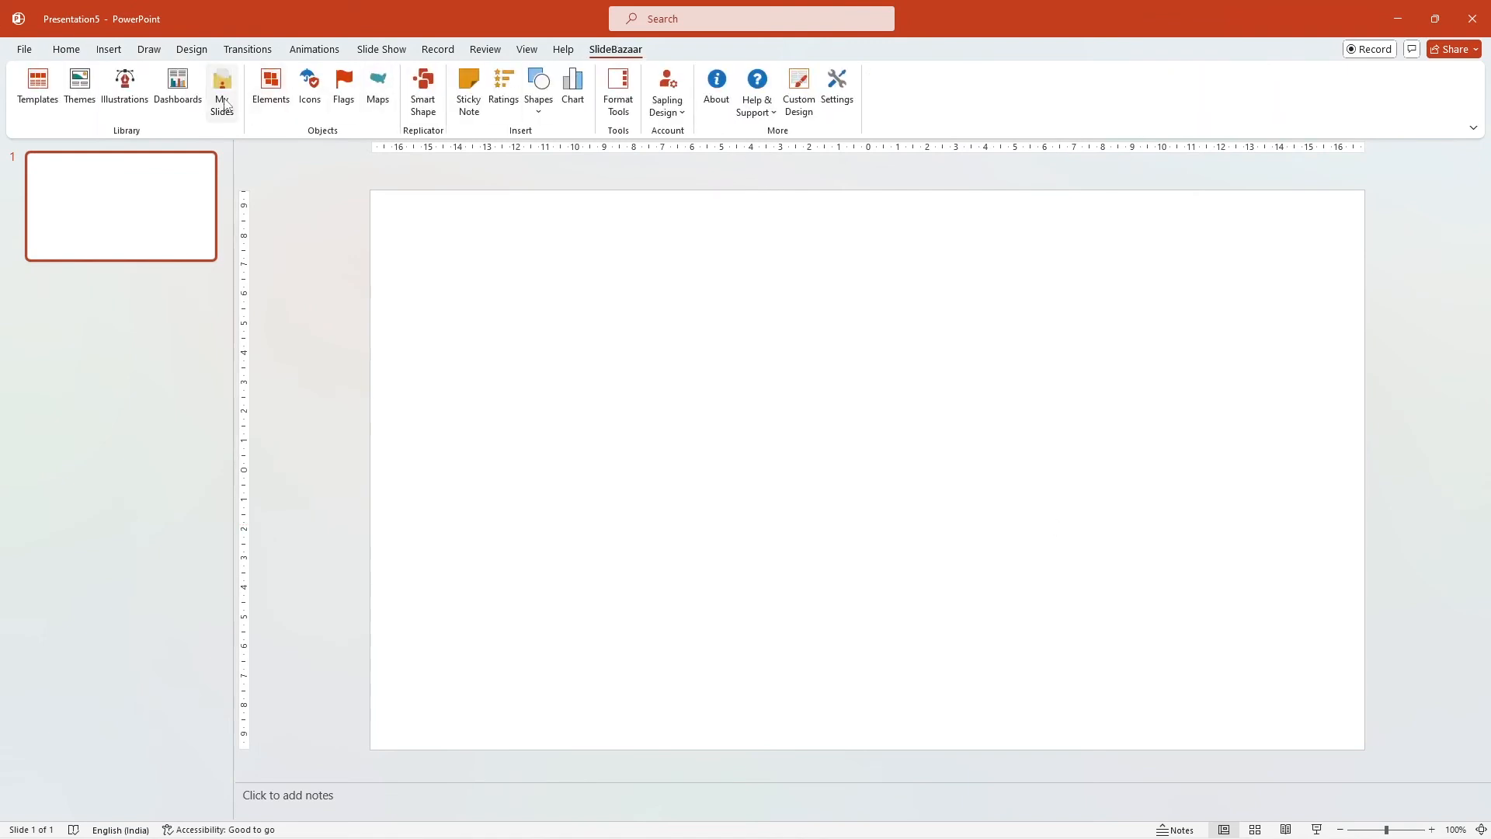
# Step: Insert the Ribbon Agenda template from SlideBazaar My Slides as slide 2 and show it
pyautogui.click(222, 94)
pyautogui.moveTo(948, 297)
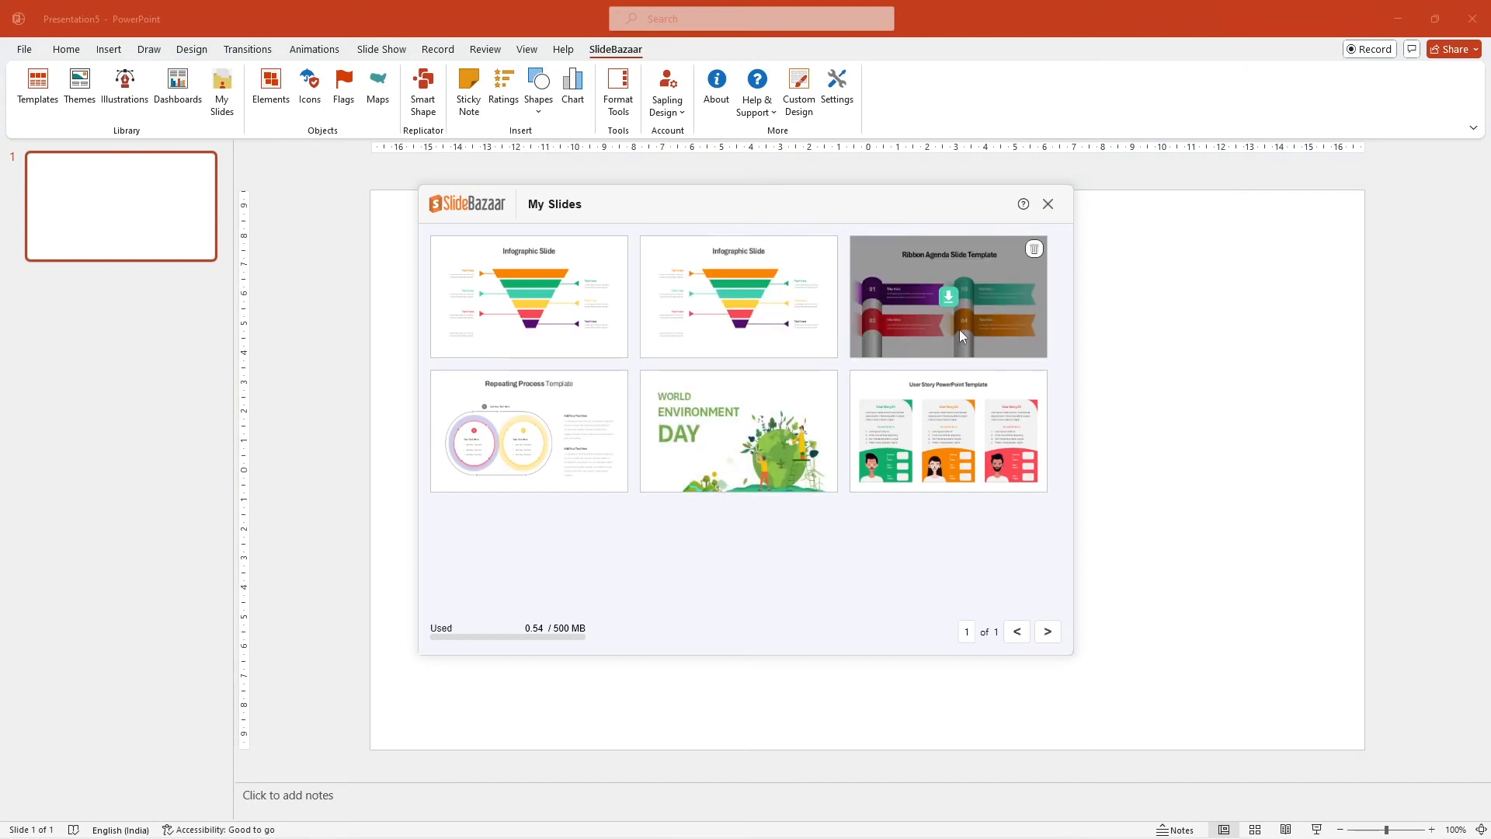
pyautogui.click(951, 305)
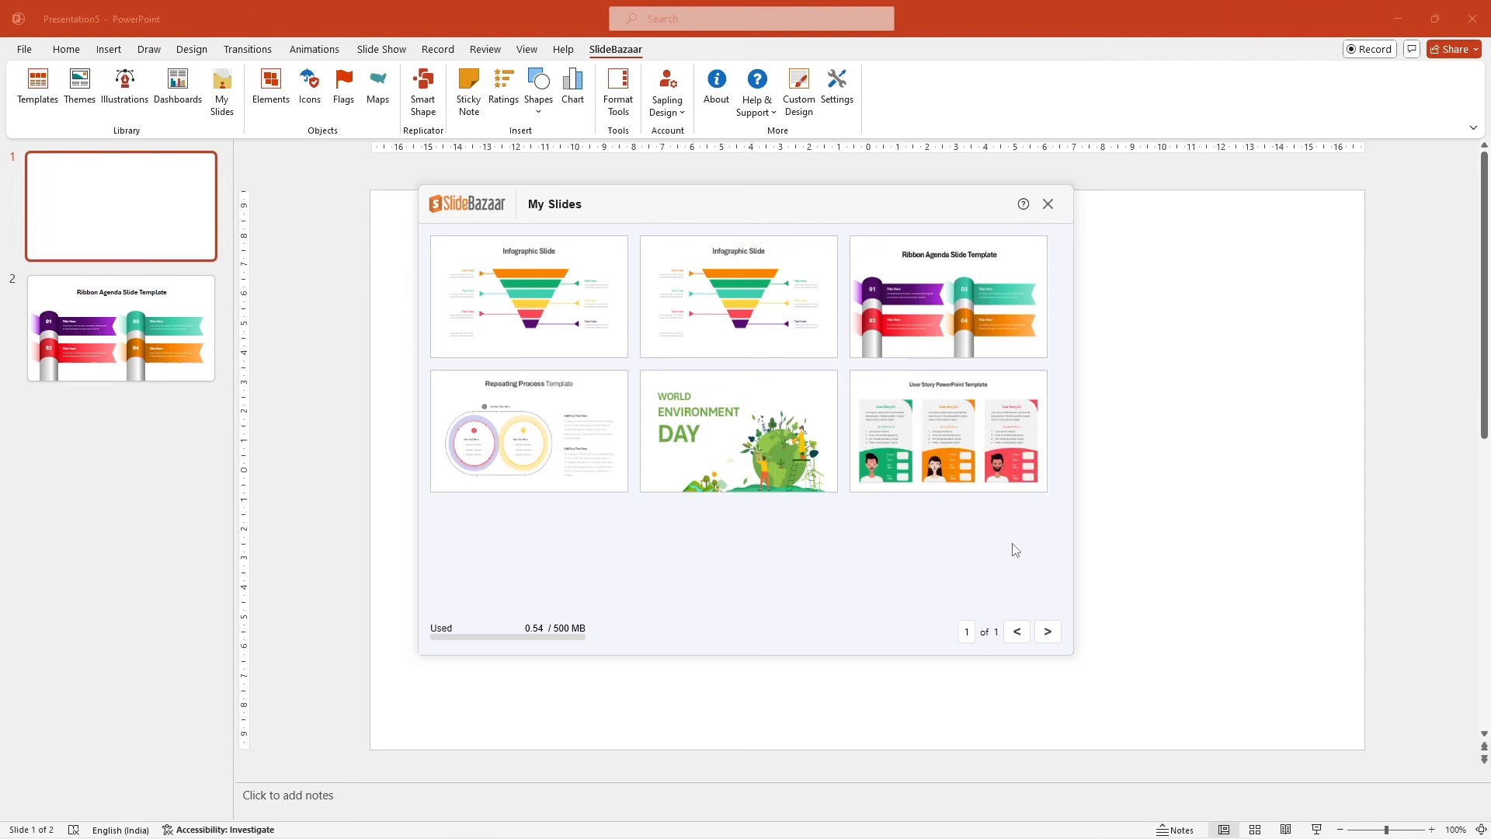
pyautogui.press('pagedown')
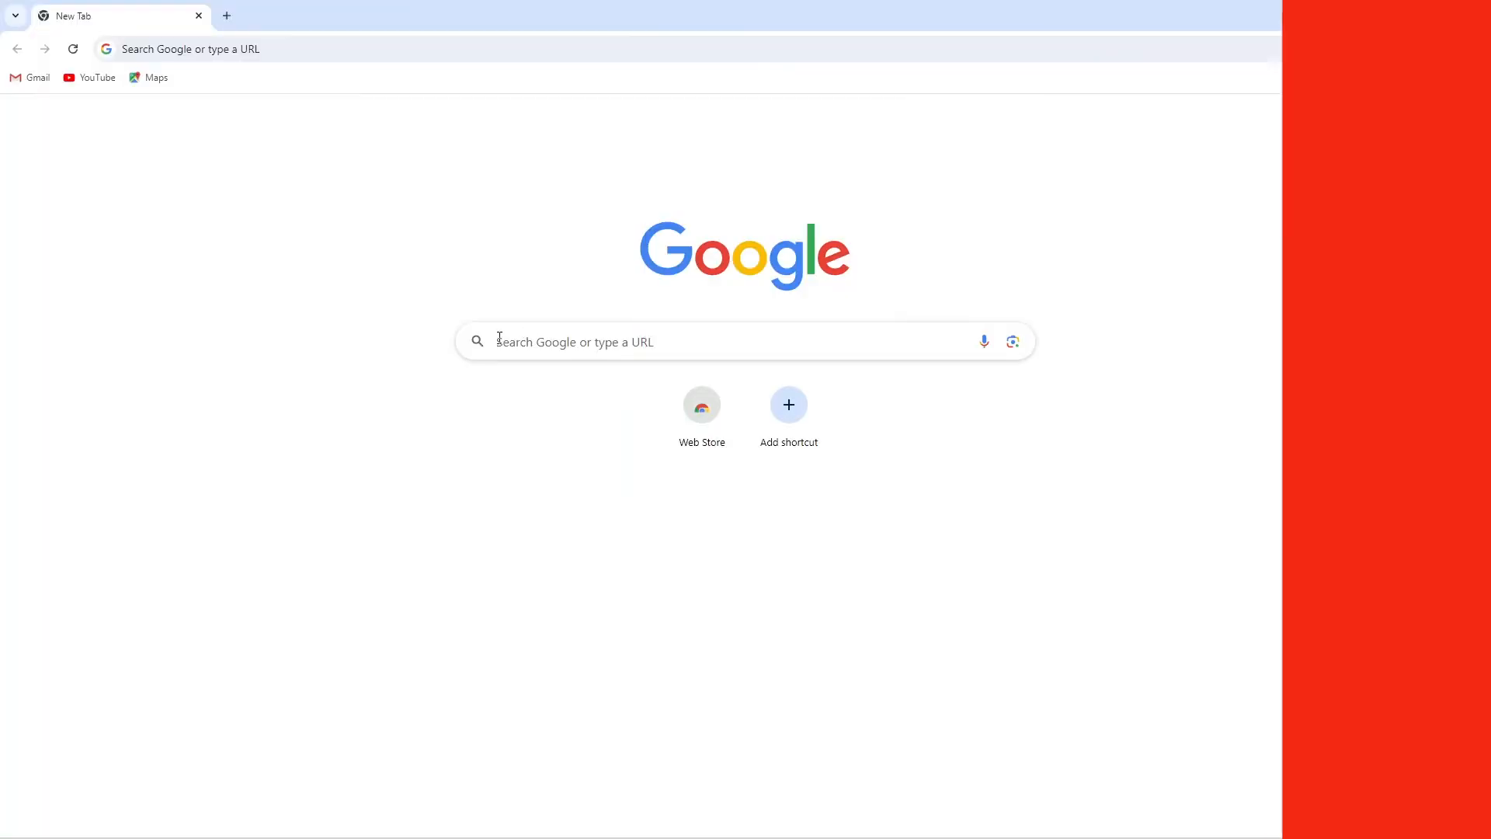
pyautogui.write('slidebazaar')
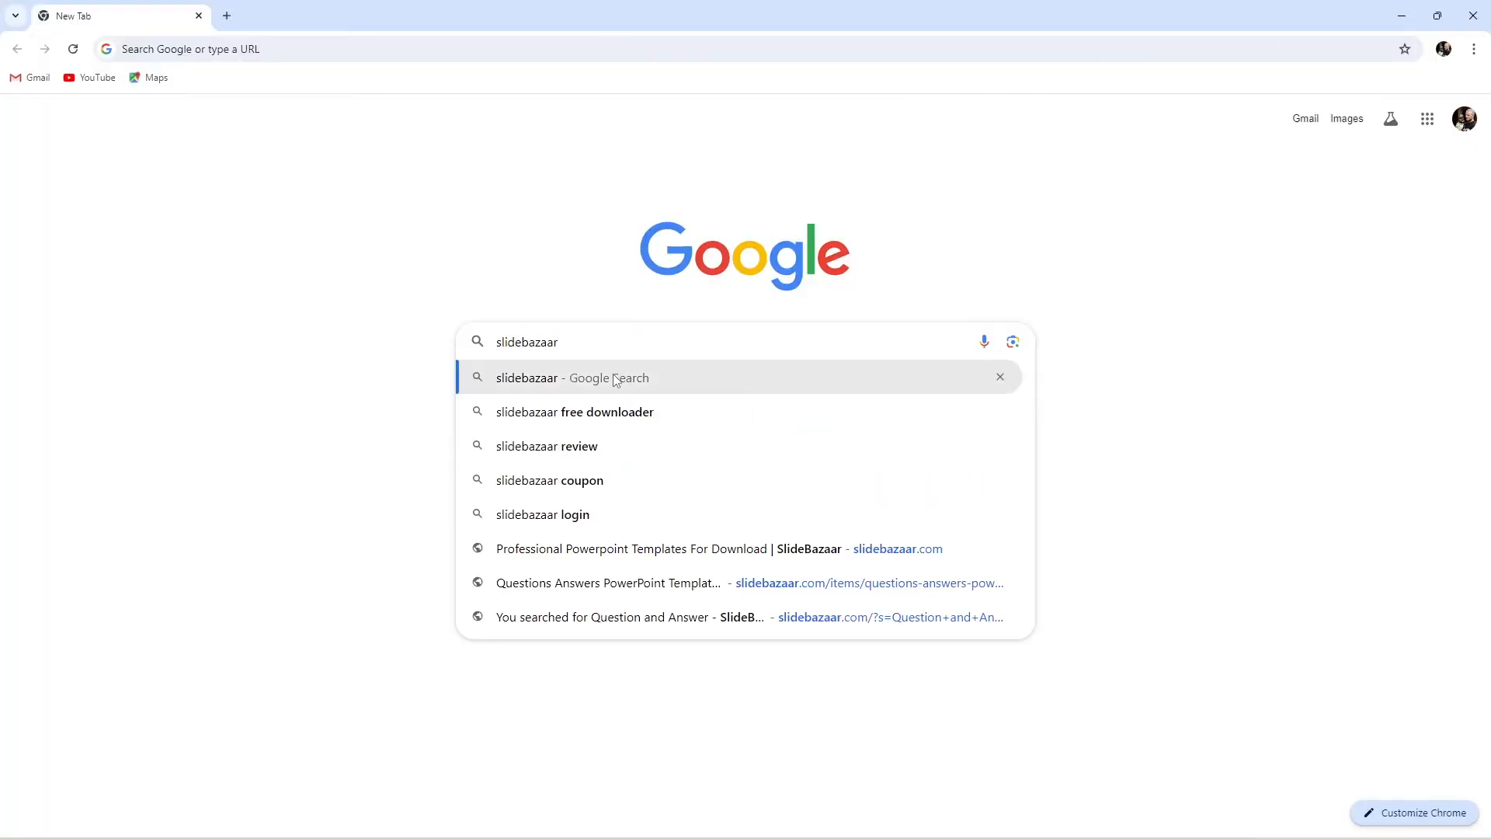
# Step: Search Google for slidebazaar and reach the Employee Value Proposition template page
pyautogui.click(606, 377)
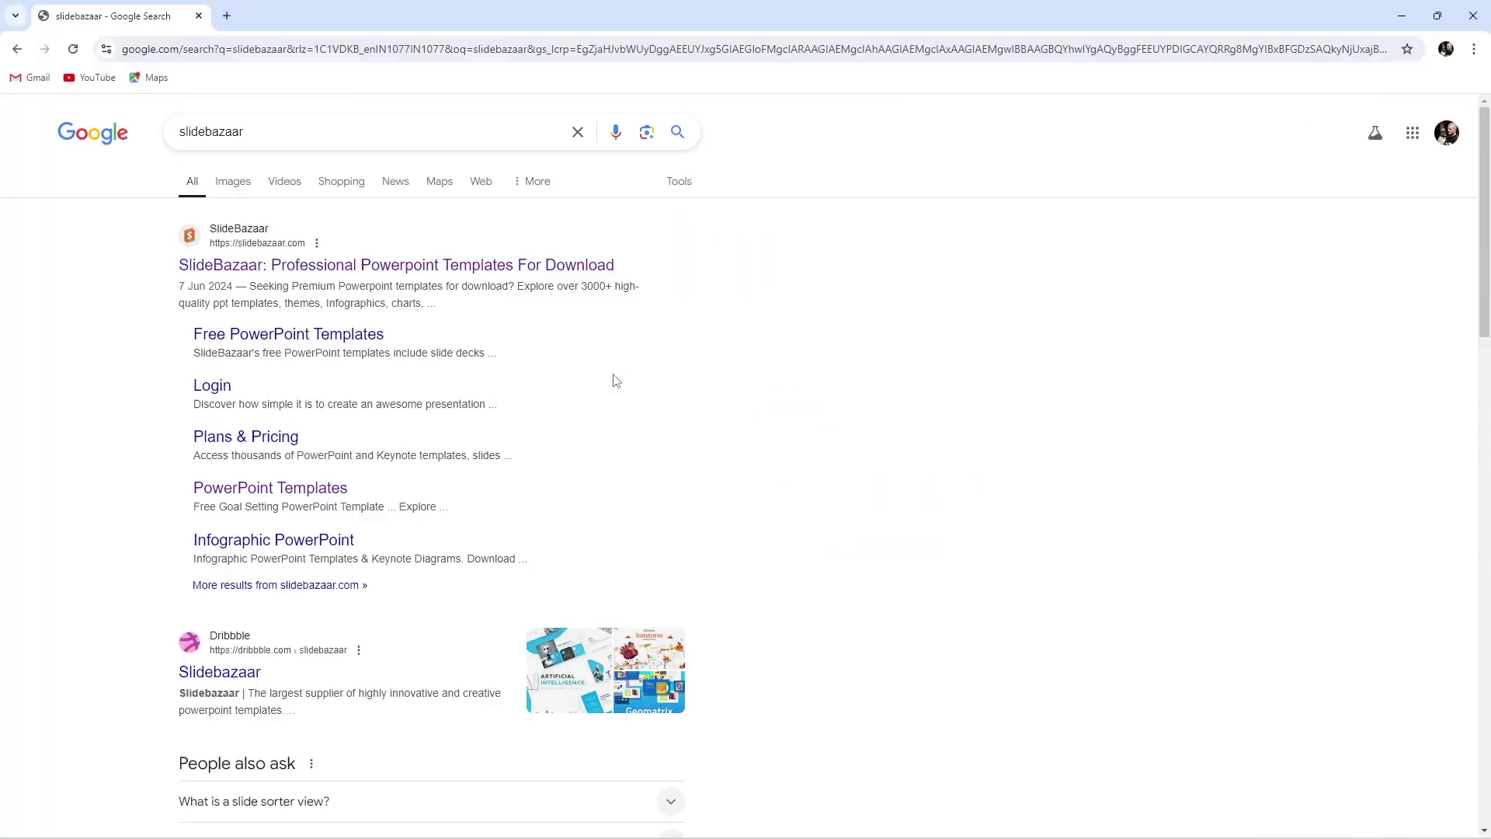
pyautogui.click(246, 266)
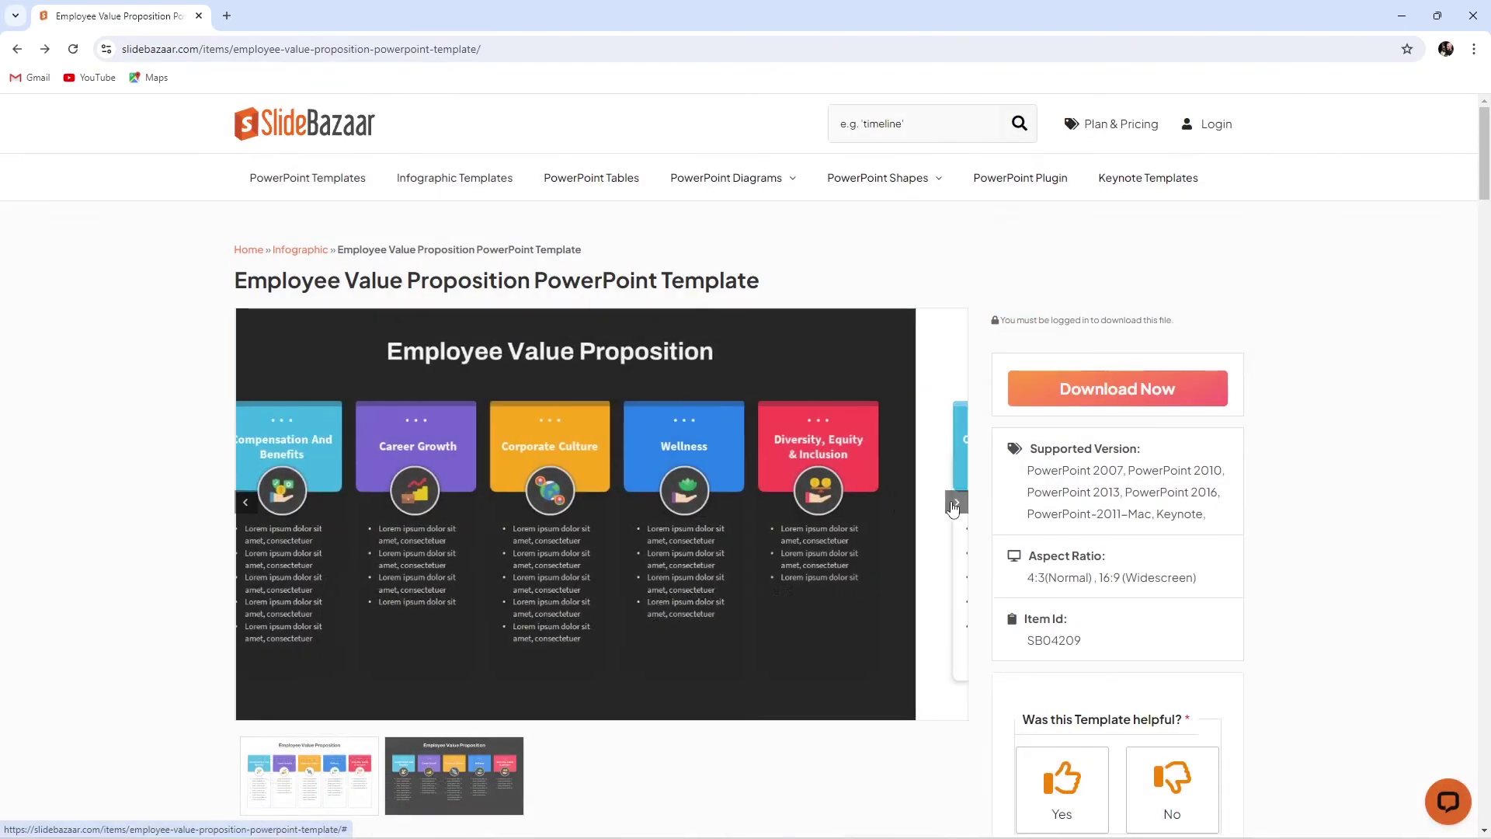
pyautogui.click(956, 503)
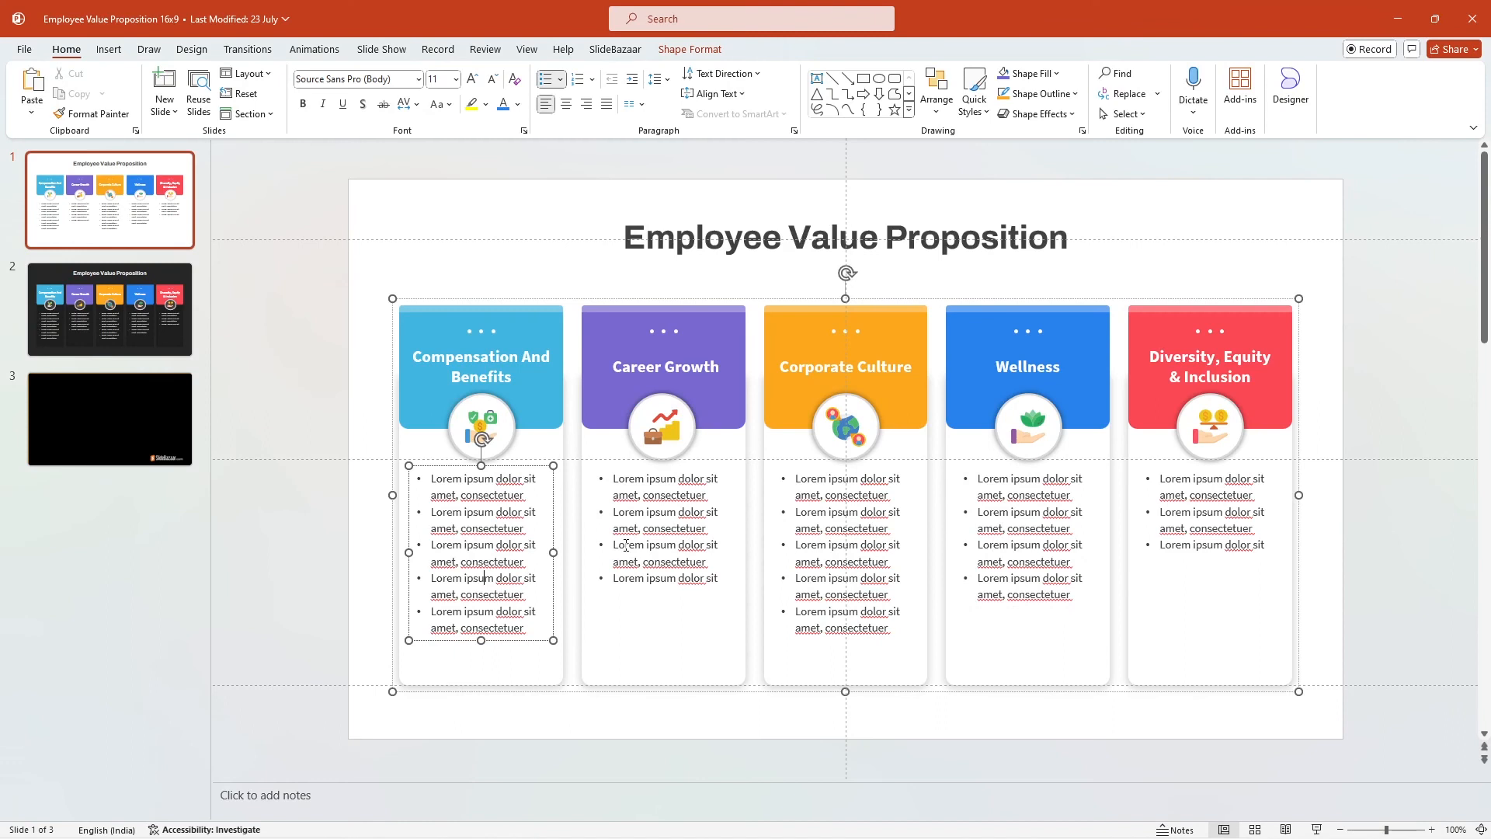
# Step: Select the Corporate Culture and Wellness column bullet text boxes for editing
pyautogui.click(627, 545)
pyautogui.click(827, 544)
pyautogui.click(1041, 543)
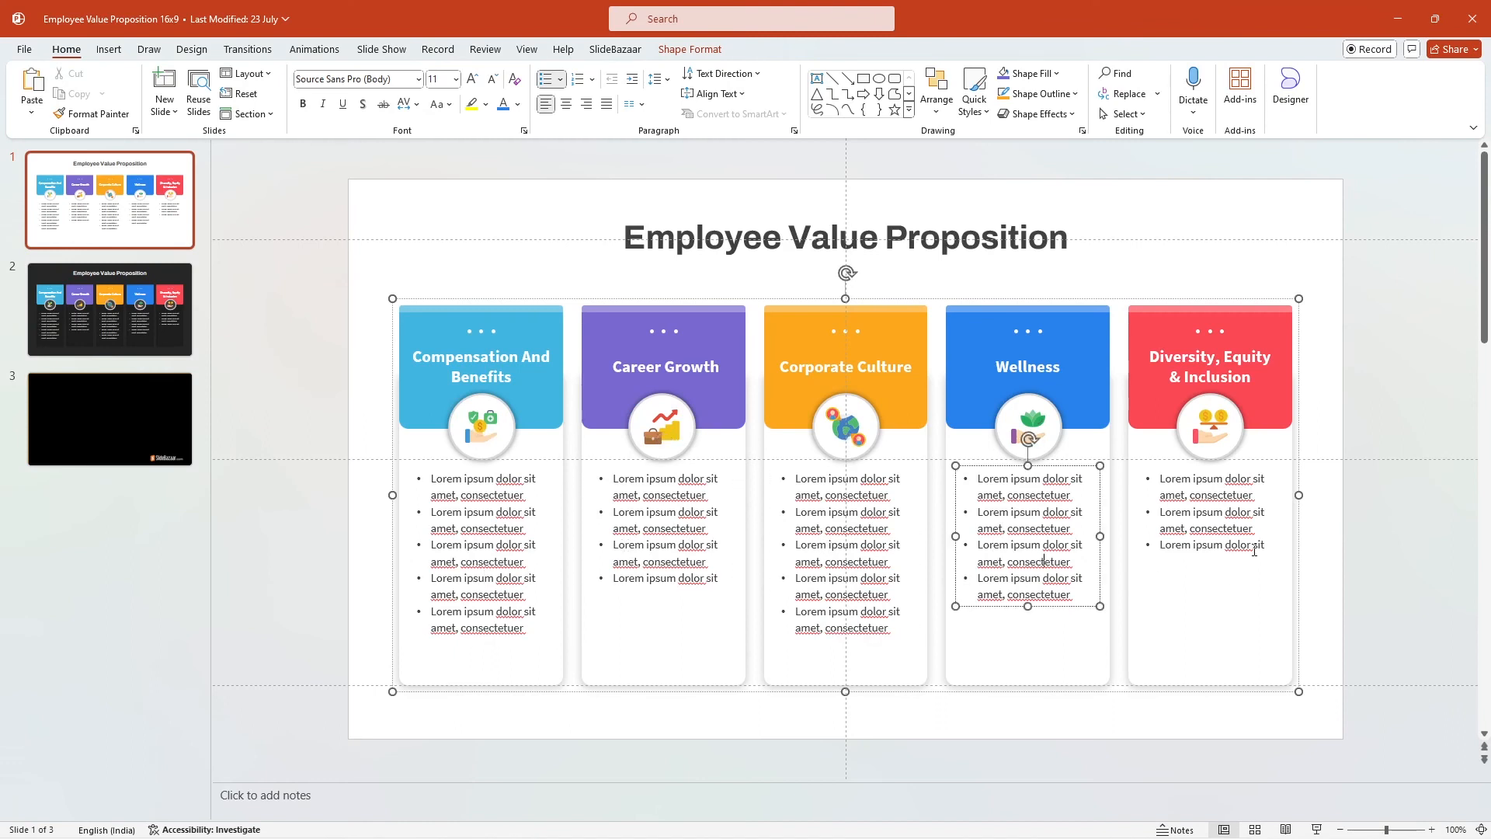